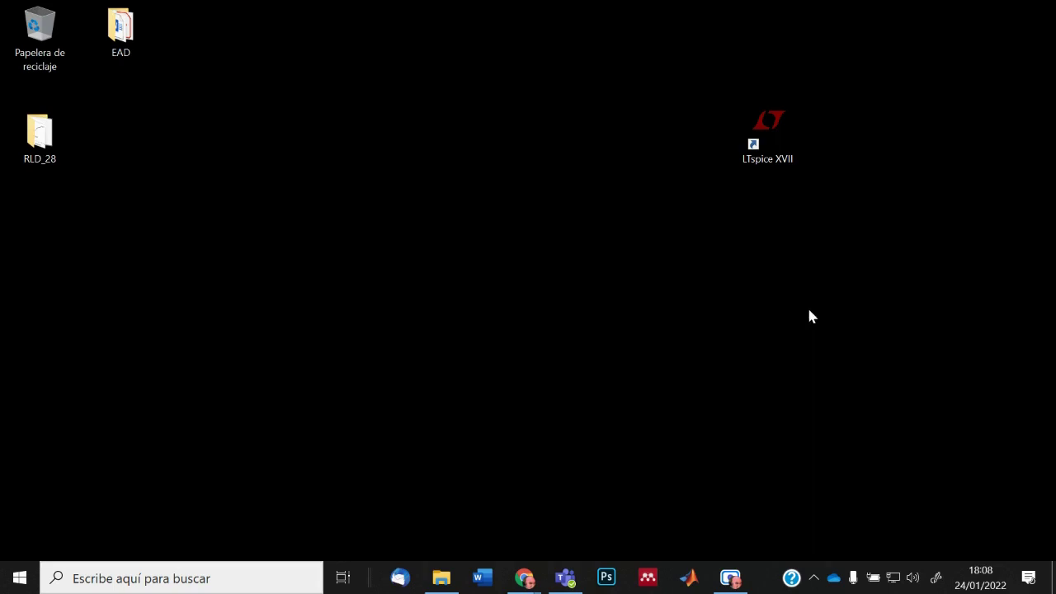
Launch LTspice XVII from its desktop shortcut.
{"action": "double_click", "coordinate": [770, 155]}
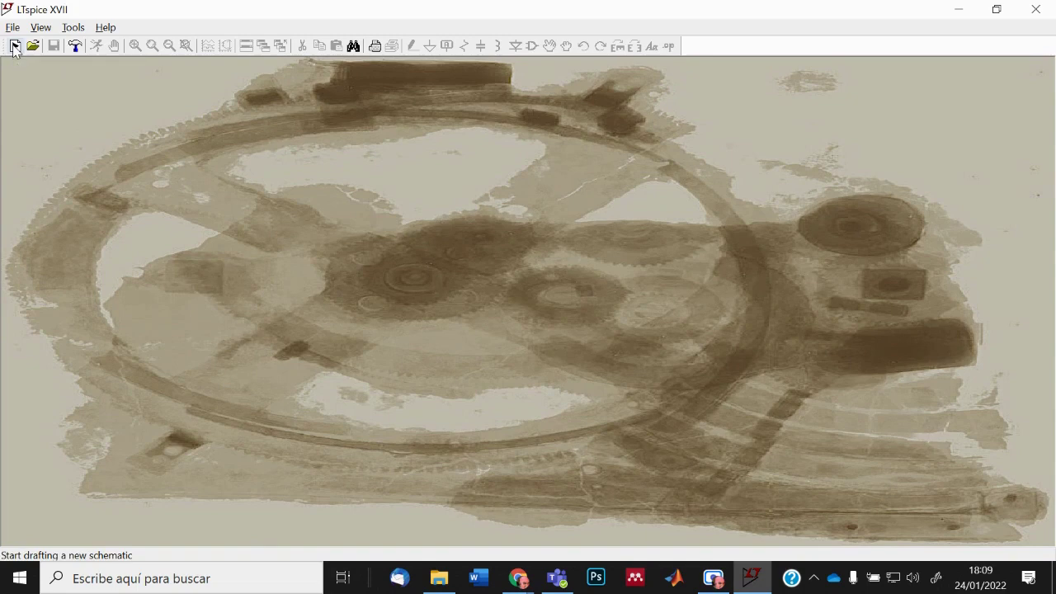
Create the blank schematic Draft16 and show the Tools menu.
{"action": "left_click", "coordinate": [14, 46]}
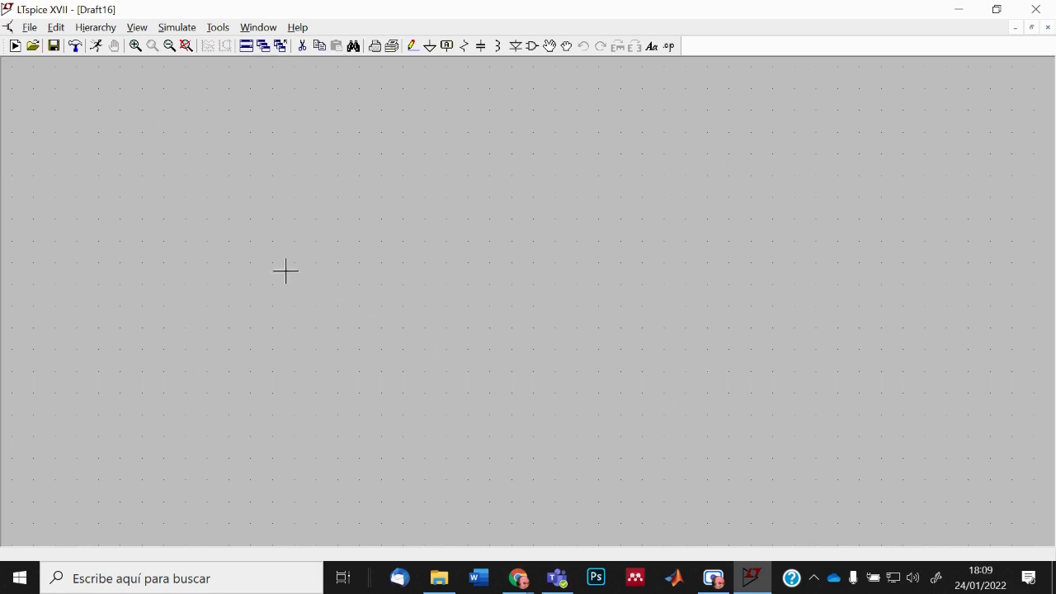
{"action": "left_click", "coordinate": [216, 29]}
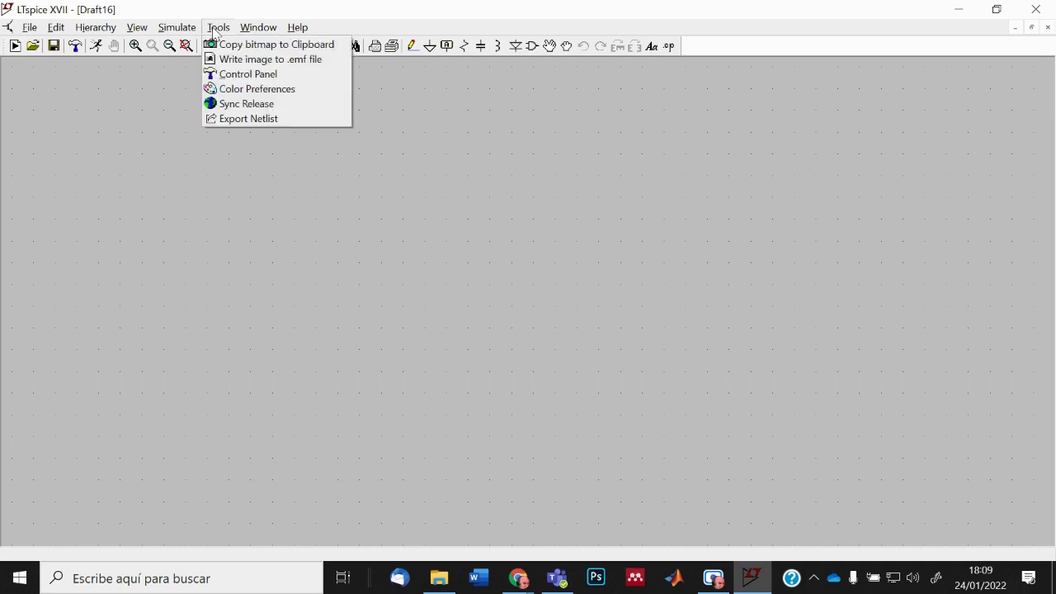
Open Color Preferences and review the WaveForm, Schematic and Netlist colour pages.
{"action": "left_click", "coordinate": [231, 91]}
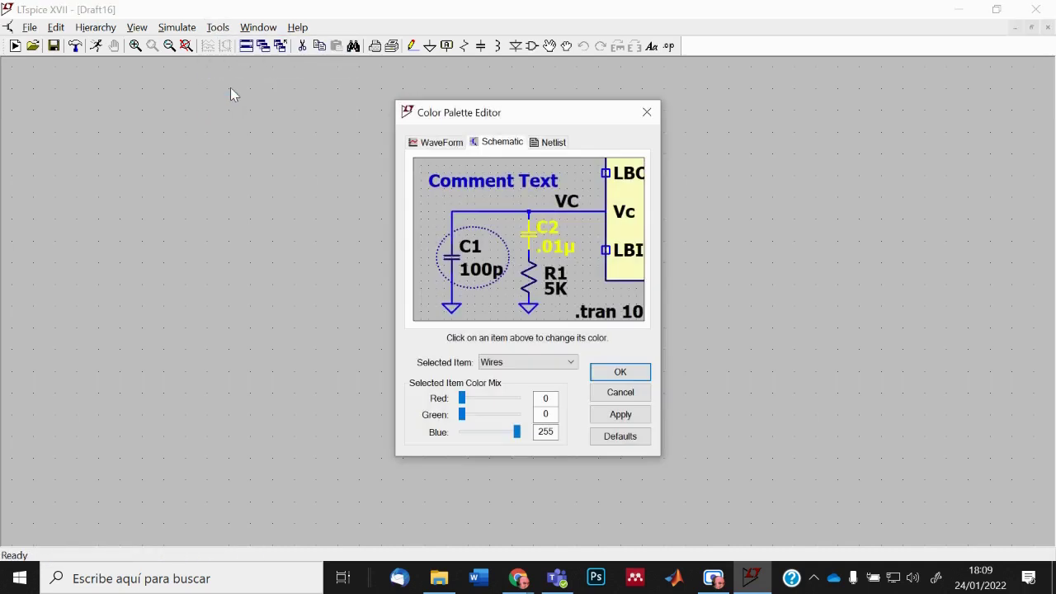
{"action": "left_click", "coordinate": [436, 143]}
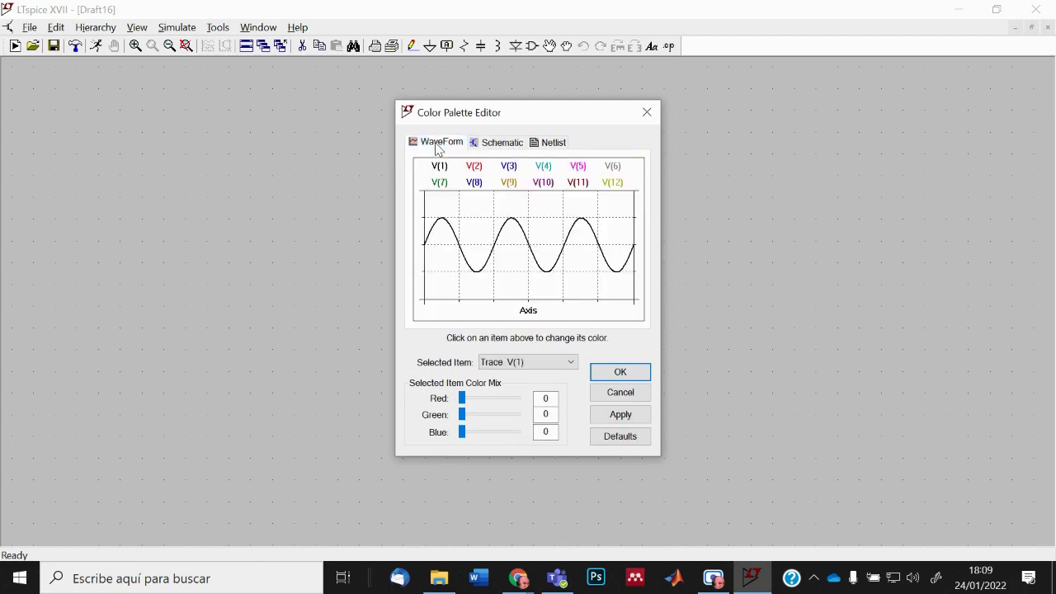
{"action": "left_click", "coordinate": [492, 144]}
{"action": "left_click", "coordinate": [553, 148]}
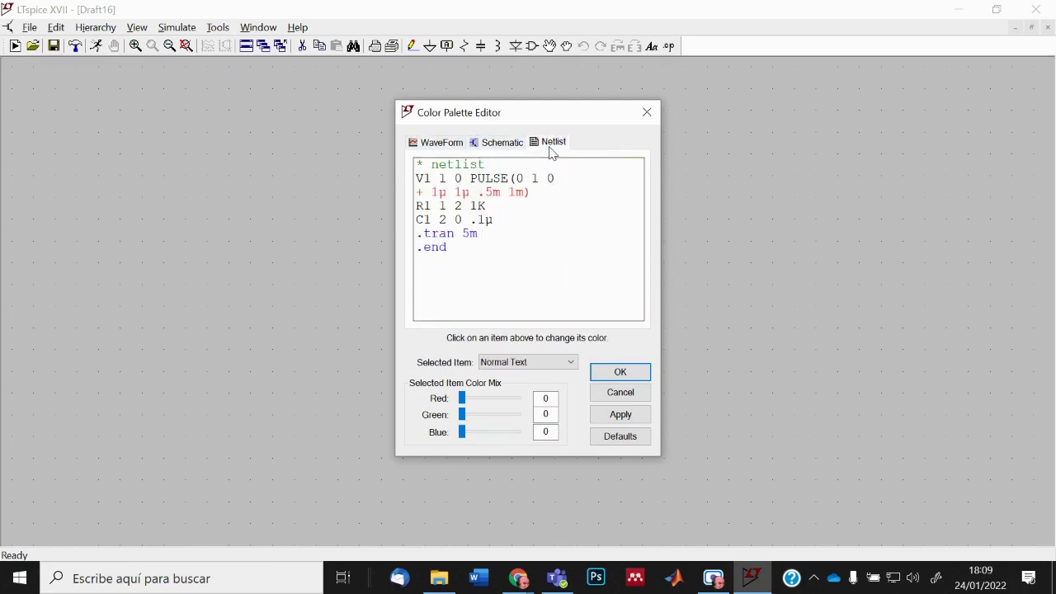
{"action": "left_click", "coordinate": [492, 145]}
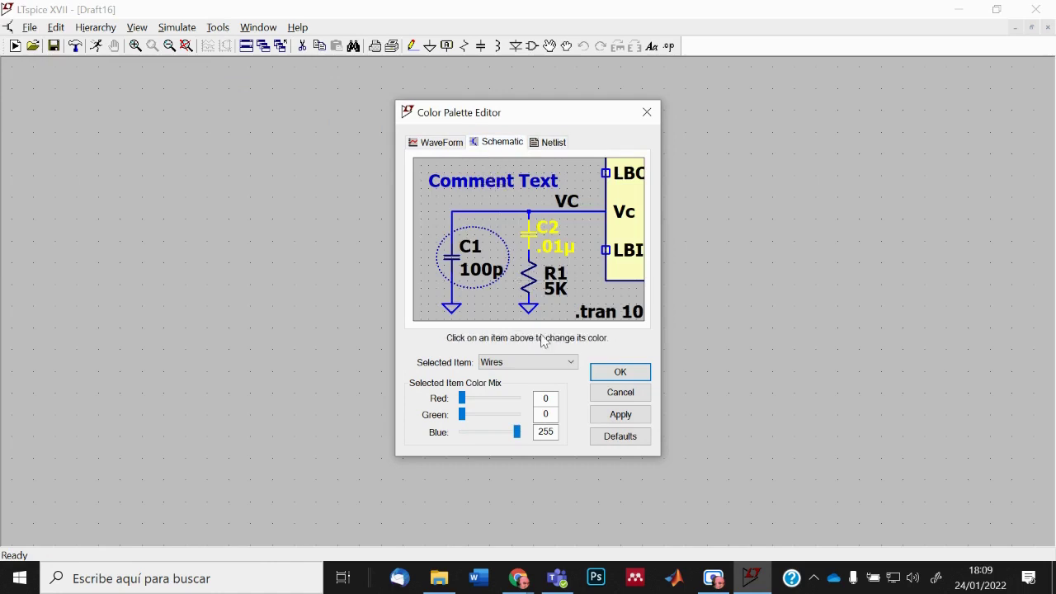
{"action": "left_click", "coordinate": [534, 364]}
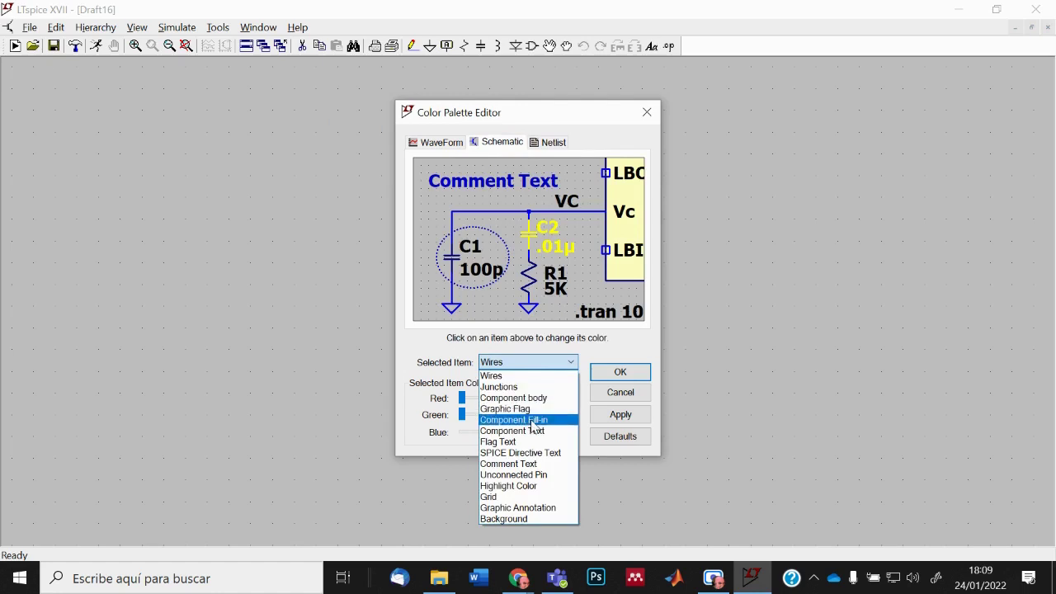
Set the schematic Background to white (255, 255, 255) and apply it.
{"action": "left_click", "coordinate": [533, 519]}
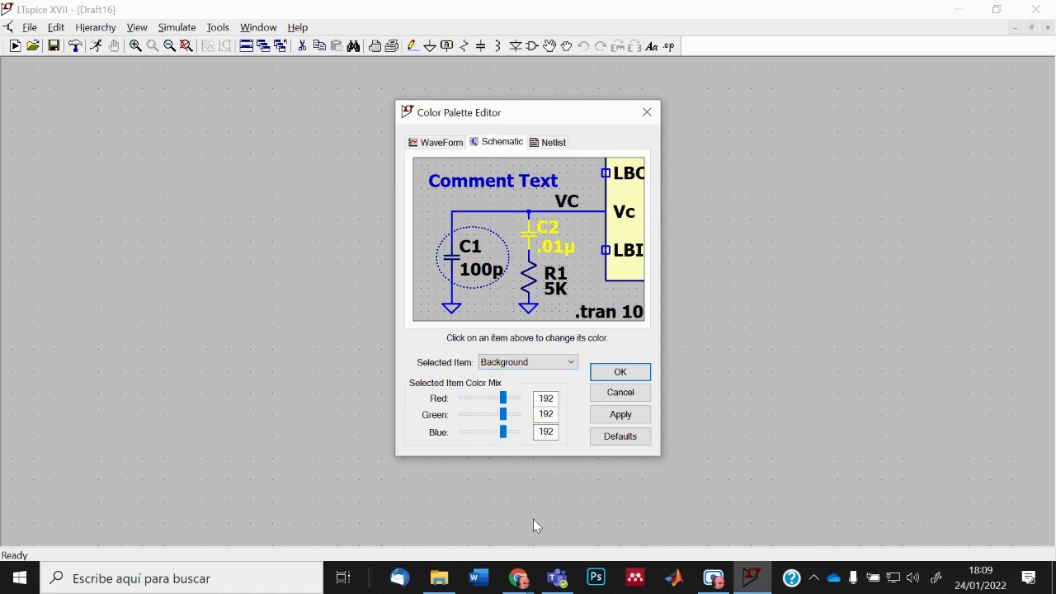
{"action": "left_click_drag", "start_coordinate": [504, 397], "coordinate": [529, 436]}
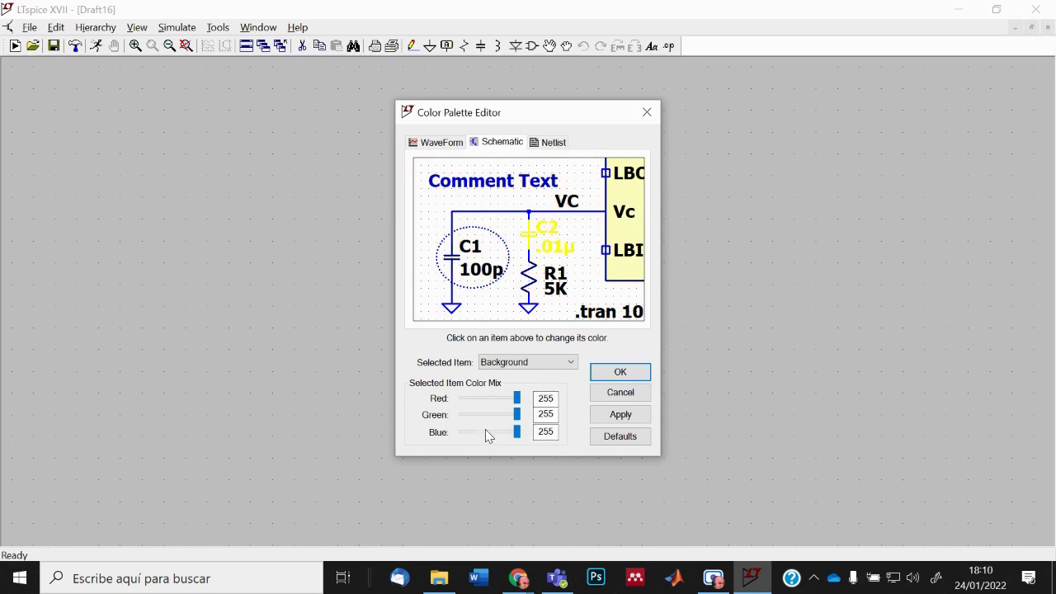
{"action": "left_click", "coordinate": [615, 421]}
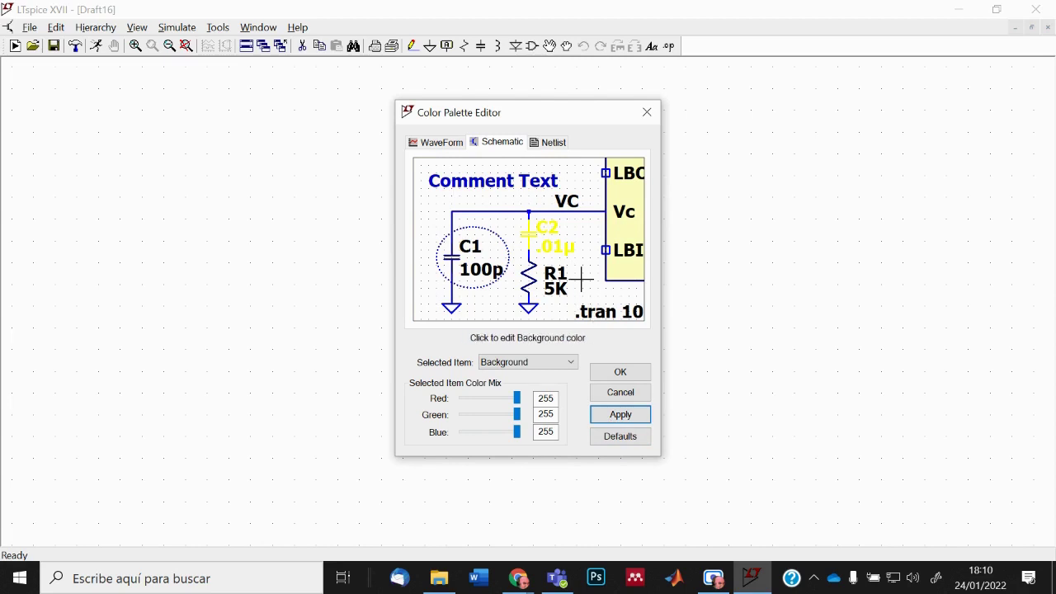
Make Wires and Graphic Flag black by setting their Blue value to 0.
{"action": "left_click", "coordinate": [547, 366]}
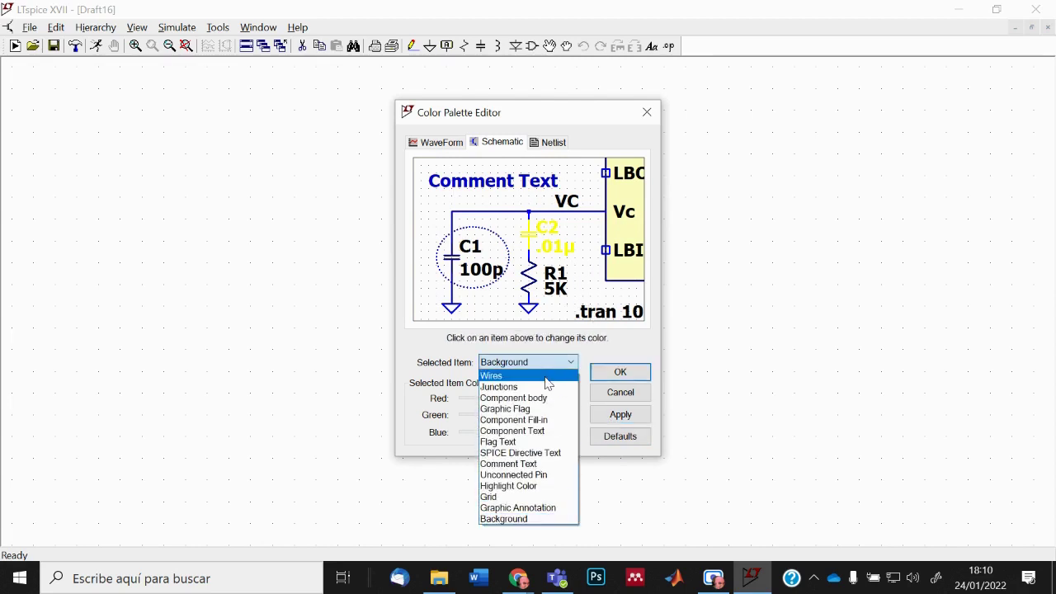
{"action": "left_click", "coordinate": [549, 376]}
{"action": "left_click_drag", "start_coordinate": [518, 439], "coordinate": [441, 438]}
{"action": "left_click", "coordinate": [498, 364]}
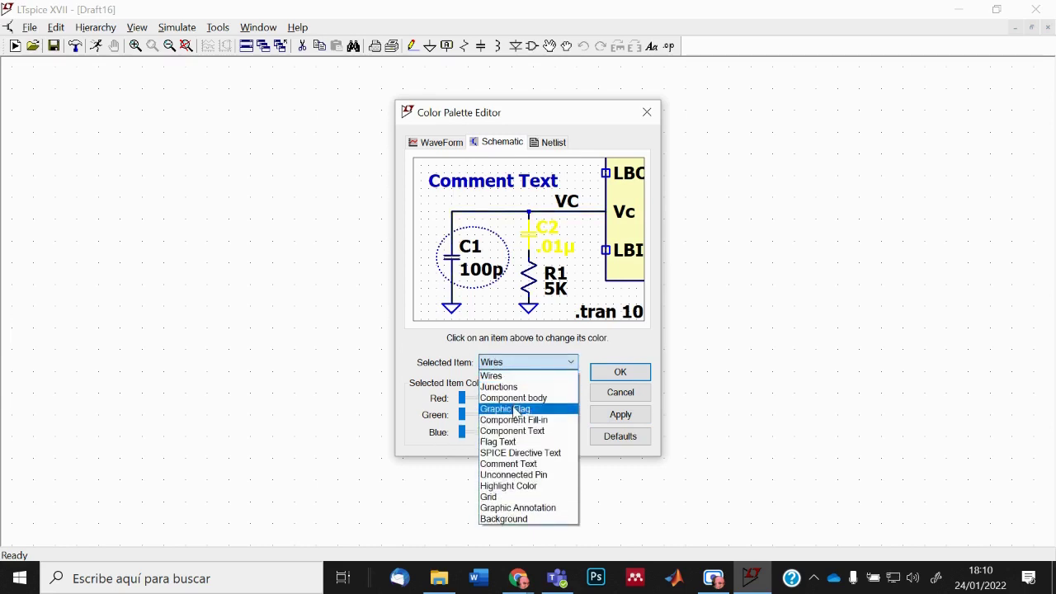
{"action": "left_click", "coordinate": [516, 410]}
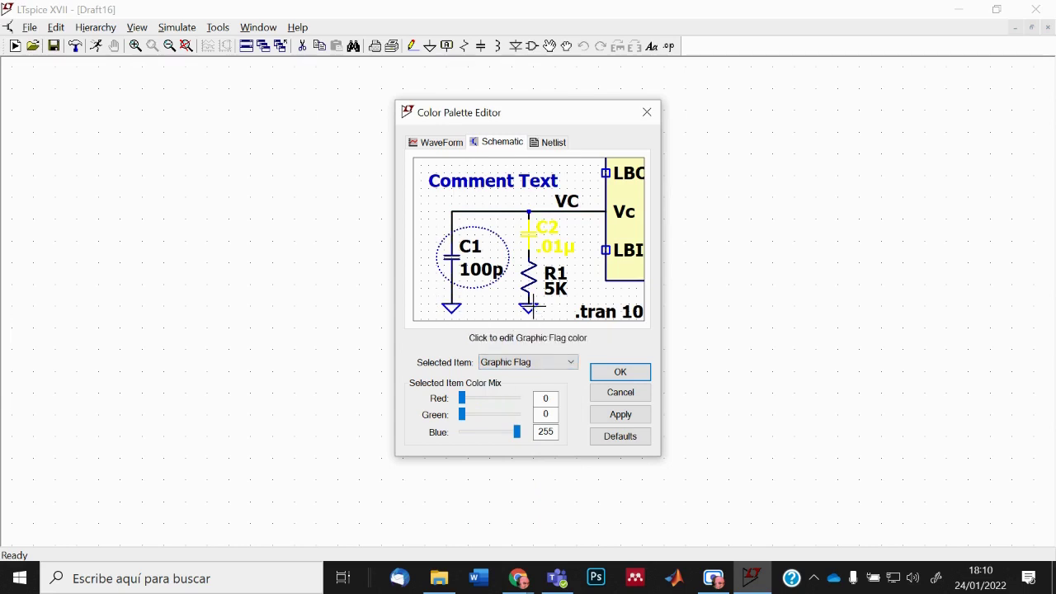
{"action": "left_click_drag", "start_coordinate": [518, 431], "coordinate": [436, 440]}
Set Component Fill-in Blue to 255, making the fill white.
{"action": "left_click", "coordinate": [502, 361]}
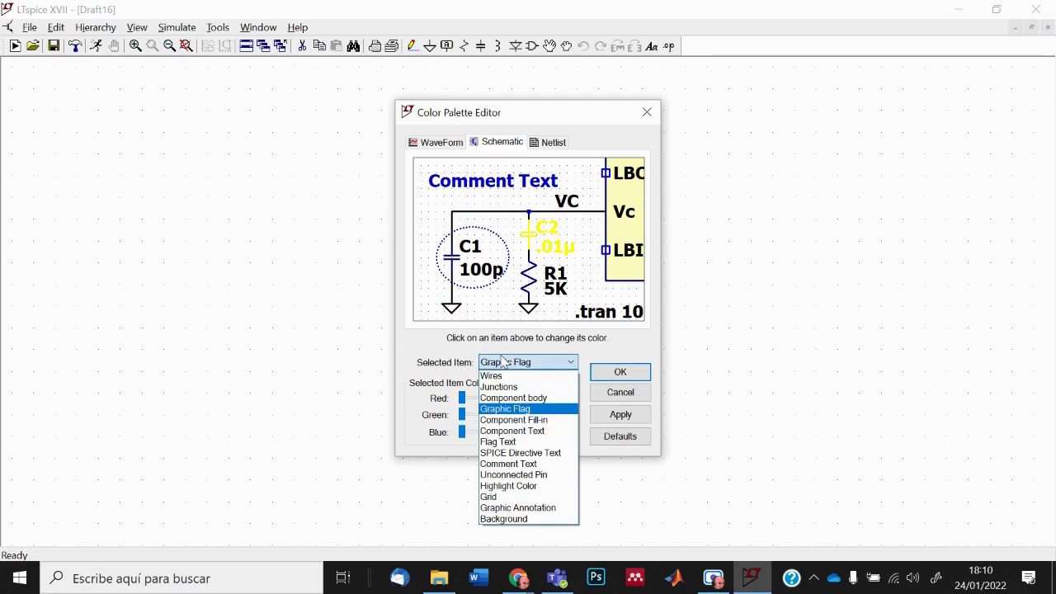
{"action": "left_click", "coordinate": [514, 420]}
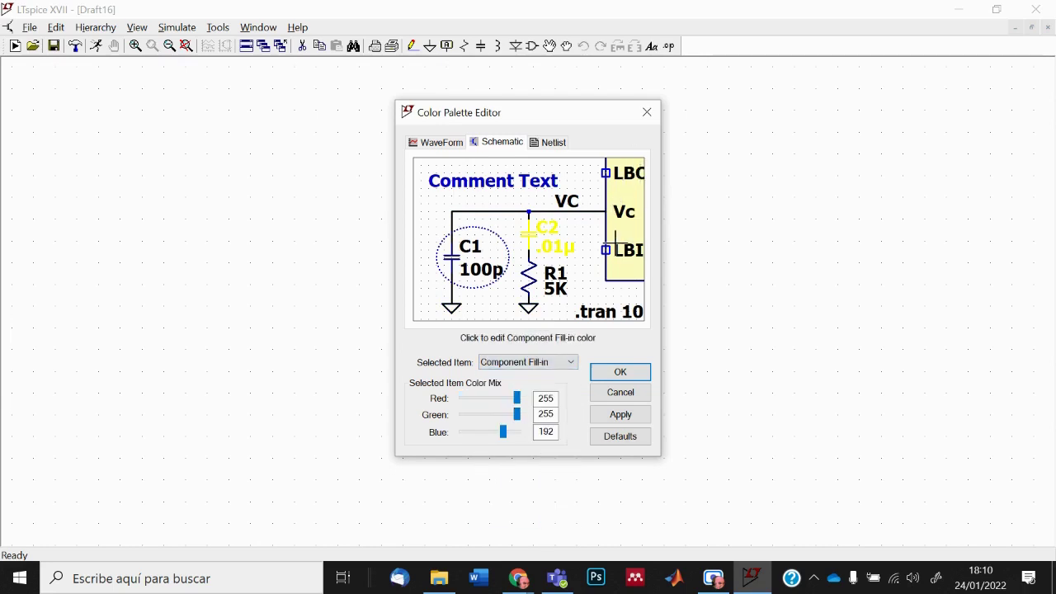
{"action": "left_click", "coordinate": [513, 432]}
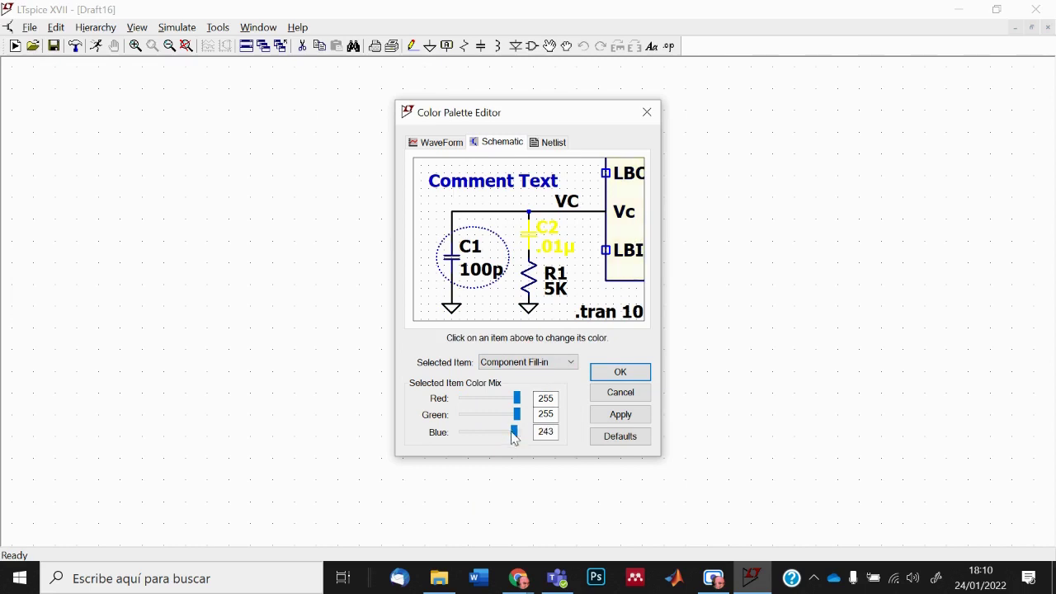
{"action": "left_click", "coordinate": [518, 432]}
{"action": "left_click", "coordinate": [532, 368]}
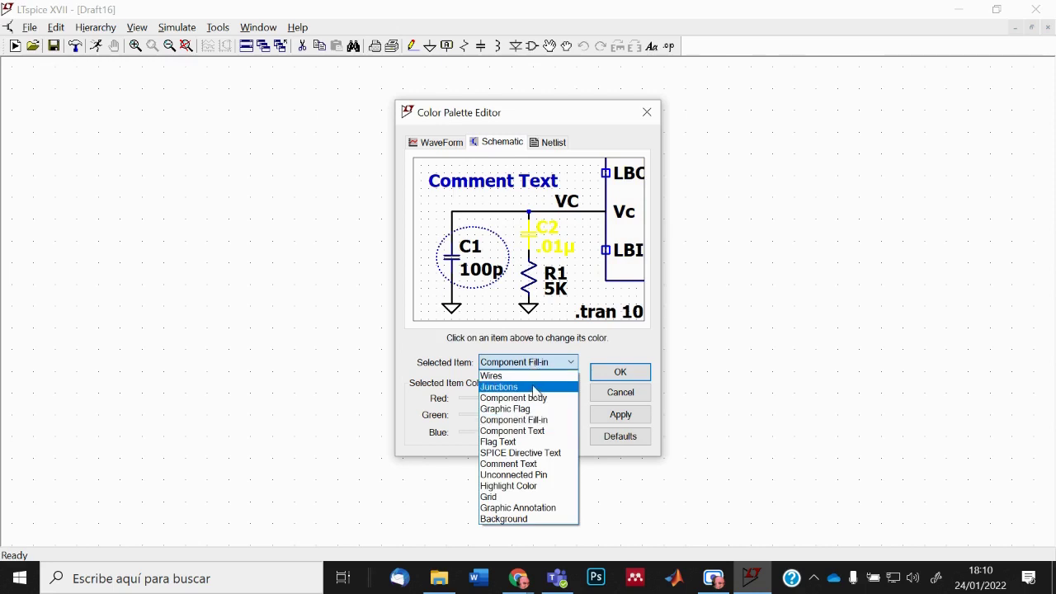
Make Component body and Junctions black by setting their Blue value to 0.
{"action": "left_click", "coordinate": [535, 398]}
{"action": "left_click_drag", "start_coordinate": [484, 434], "coordinate": [436, 437]}
{"action": "left_click", "coordinate": [532, 363]}
{"action": "left_click", "coordinate": [529, 387]}
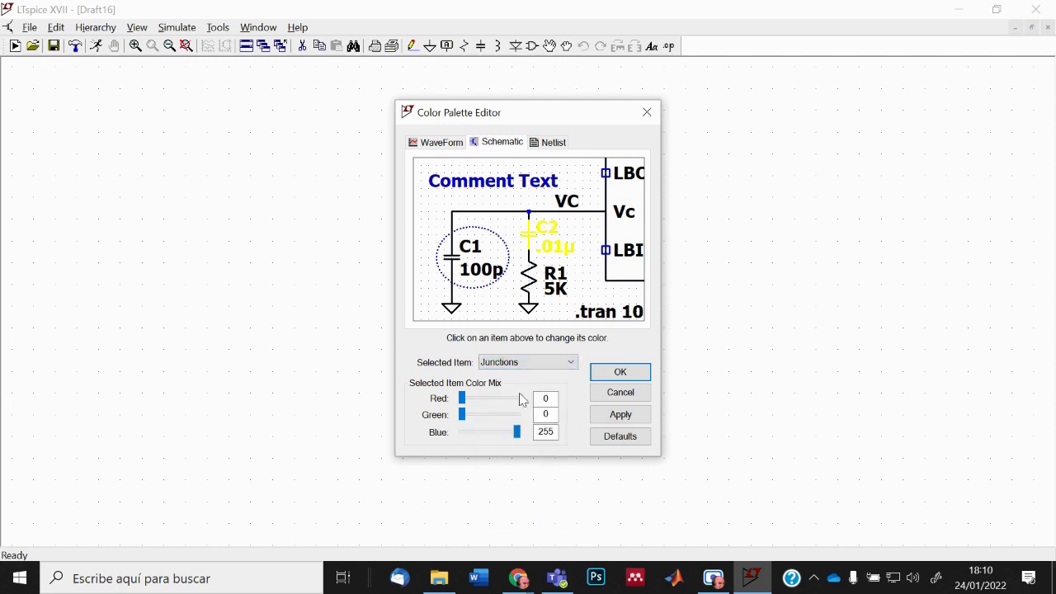
{"action": "left_click_drag", "start_coordinate": [517, 431], "coordinate": [441, 447]}
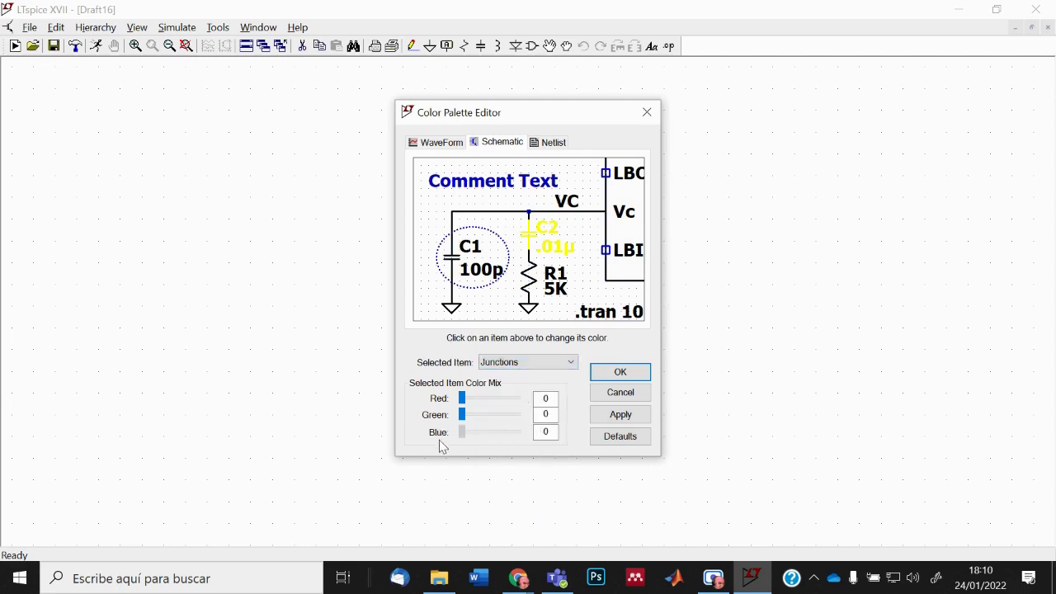
Apply and confirm the new colour scheme, dismissing the background-change notice.
{"action": "left_click", "coordinate": [623, 415]}
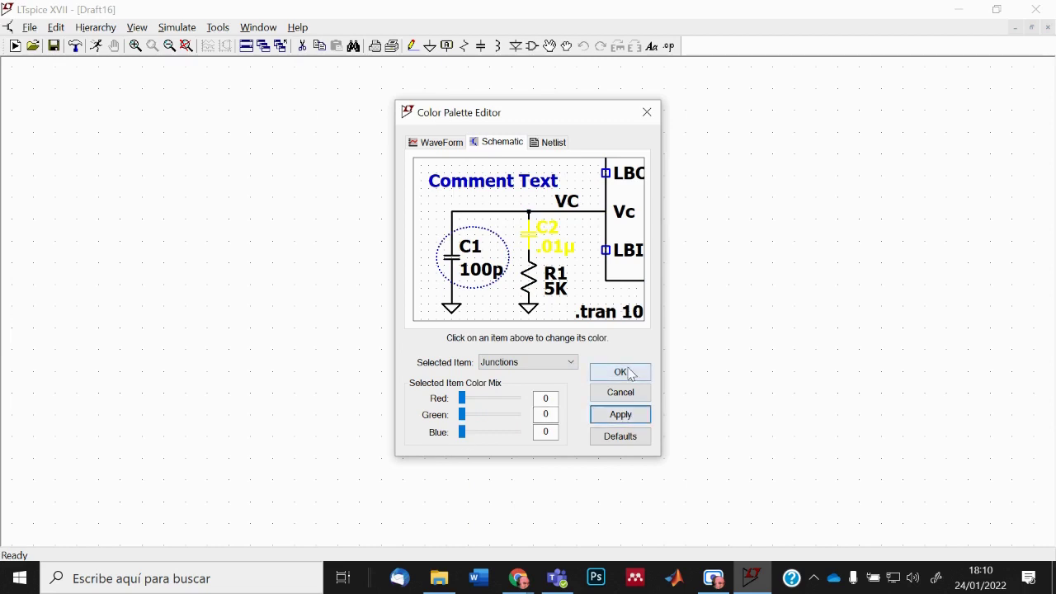
{"action": "left_click", "coordinate": [622, 372]}
{"action": "left_click", "coordinate": [626, 335]}
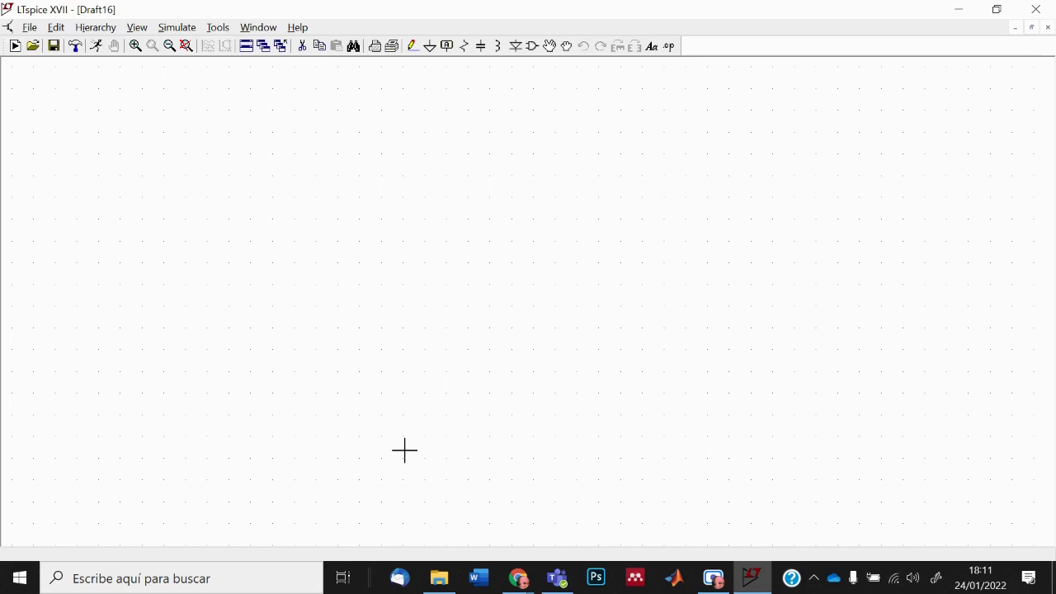
{"action": "left_click", "coordinate": [532, 46]}
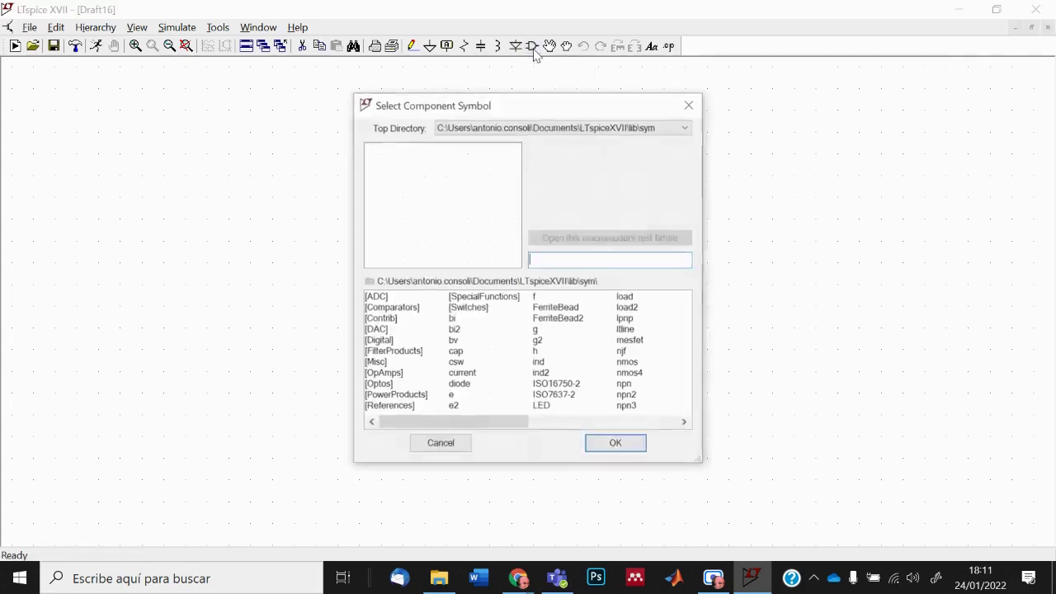
{"action": "type", "text": "fd"}
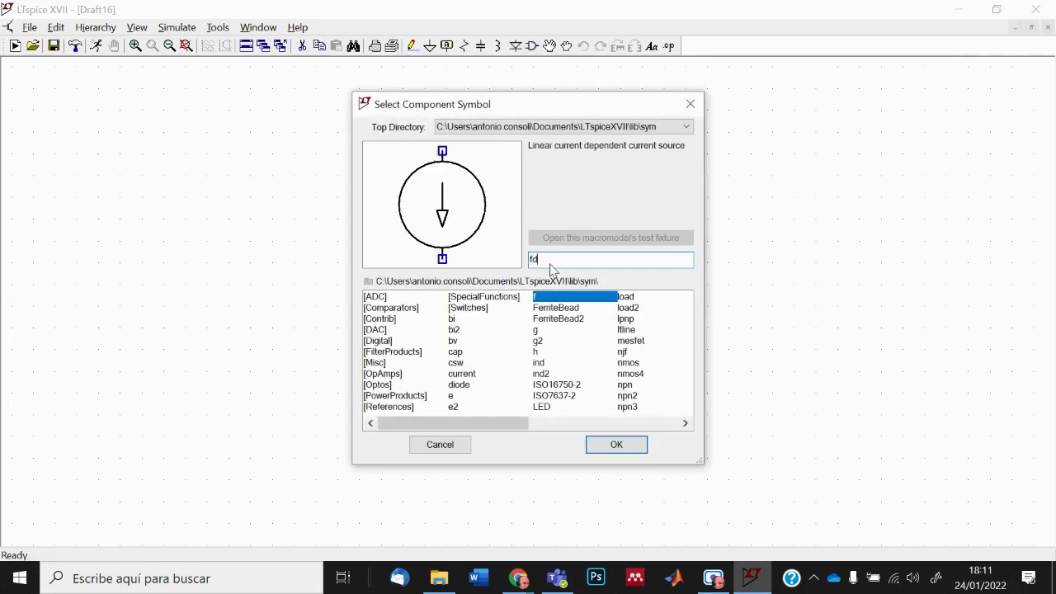
{"action": "double_click", "coordinate": [580, 264]}
{"action": "type", "text": "ba"}
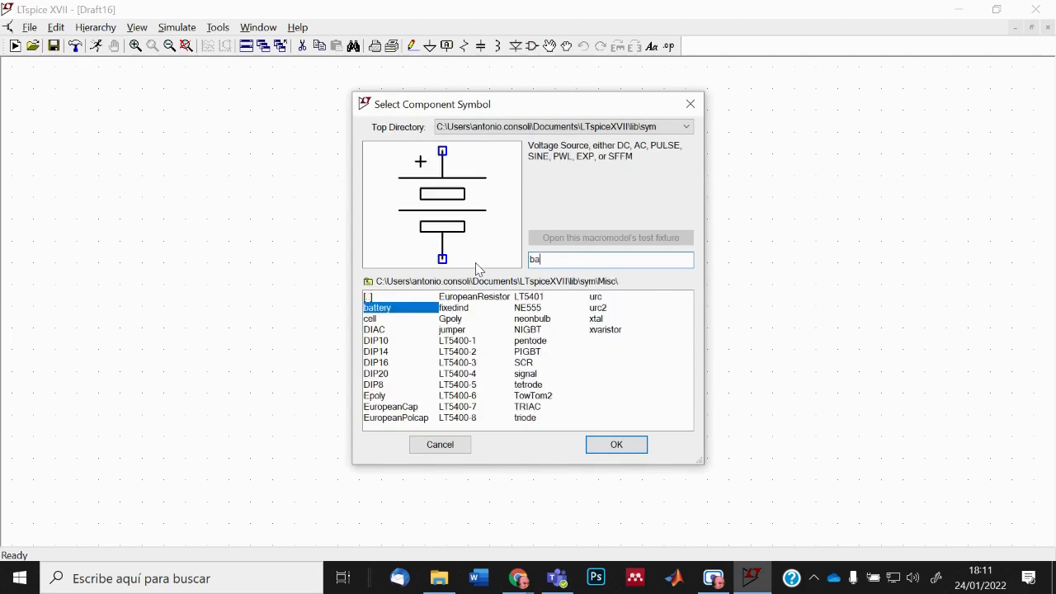
{"action": "key", "text": "BackSpace"}
{"action": "key", "text": "BackSpace"}
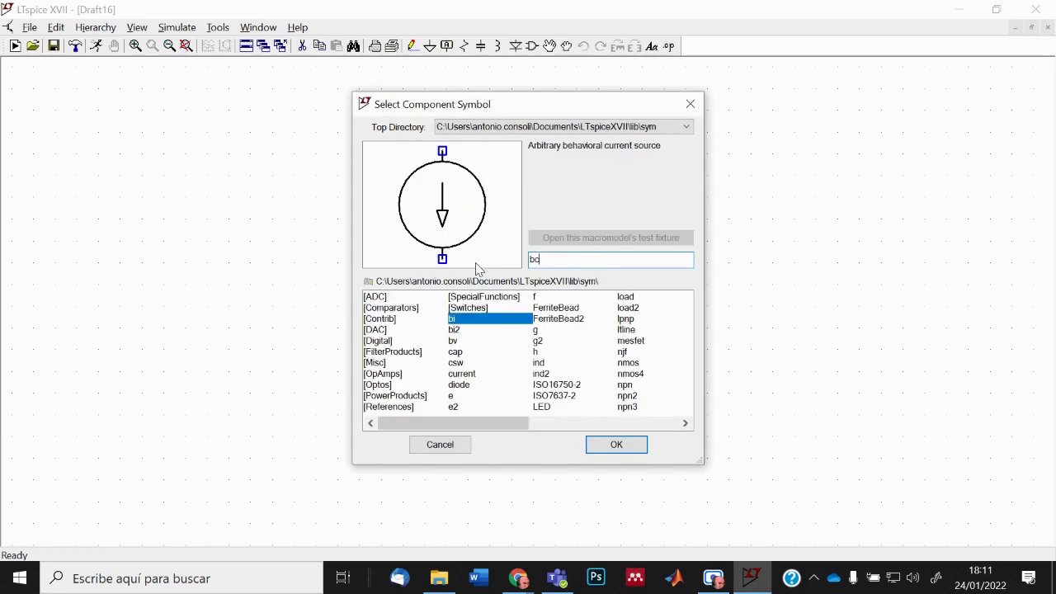
{"action": "double_click", "coordinate": [553, 258]}
{"action": "key", "text": "BackSpace"}
{"action": "left_click", "coordinate": [438, 444]}
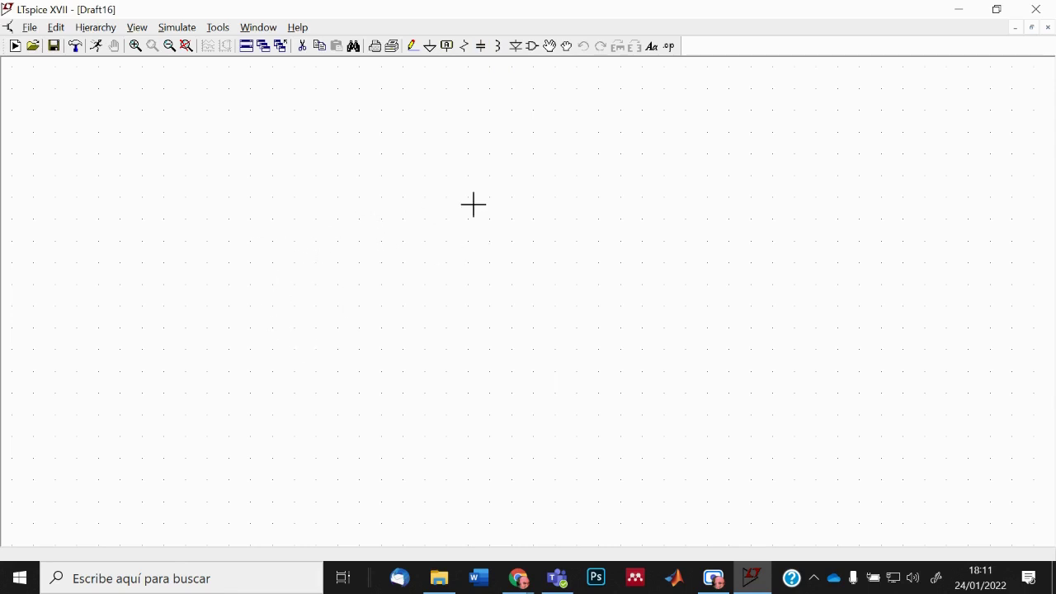
Place R1 horizontally and R2 vertically to its right, cancelling the extra R3.
{"action": "left_click", "coordinate": [464, 47]}
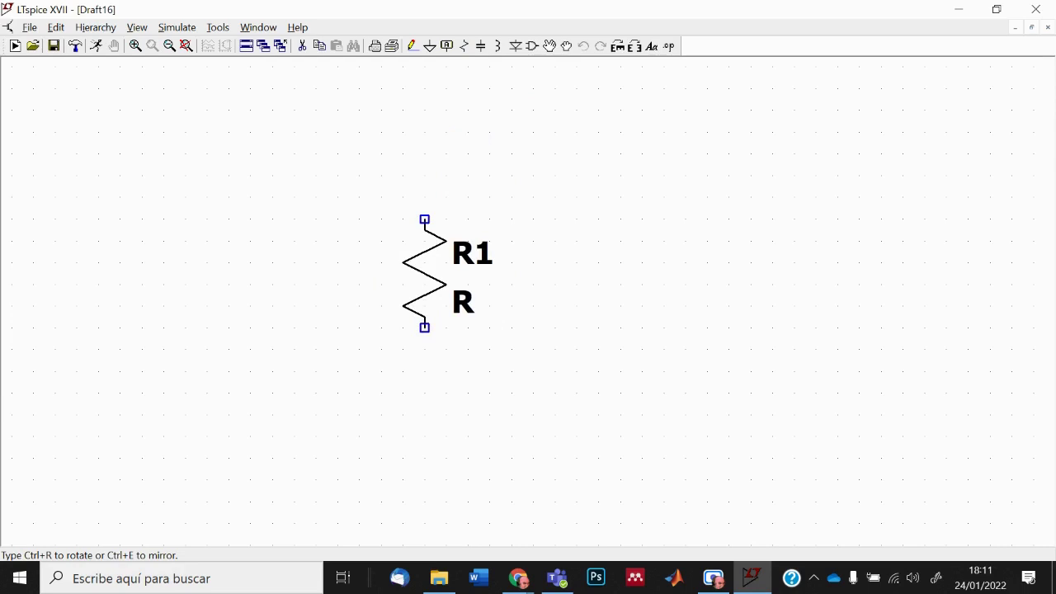
{"action": "key", "text": "ctrl+r"}
{"action": "key", "text": "ctrl+r"}
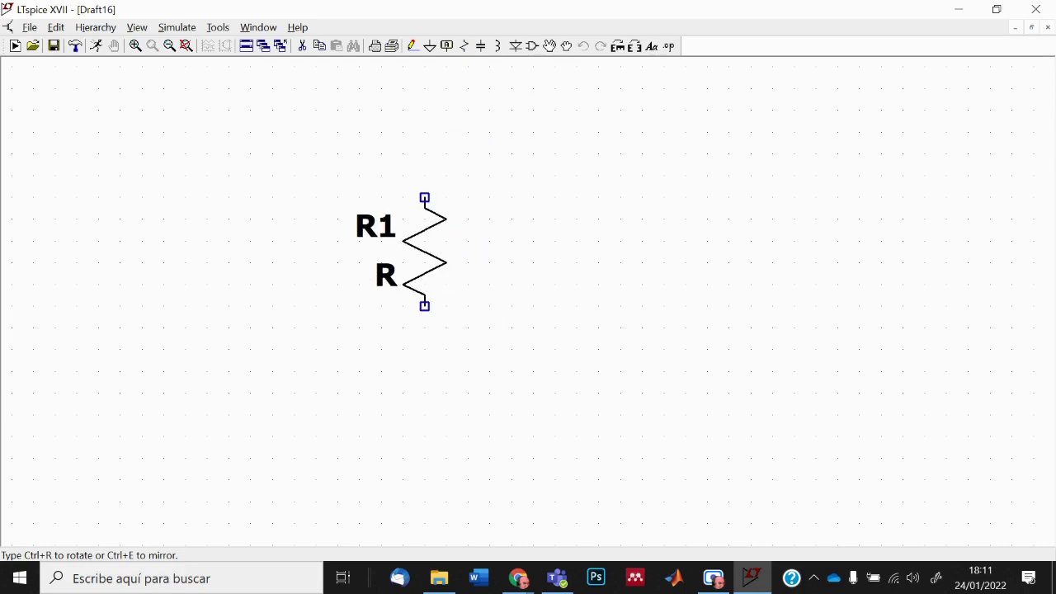
{"action": "key", "text": "ctrl+r"}
{"action": "key", "text": "ctrl+r"}
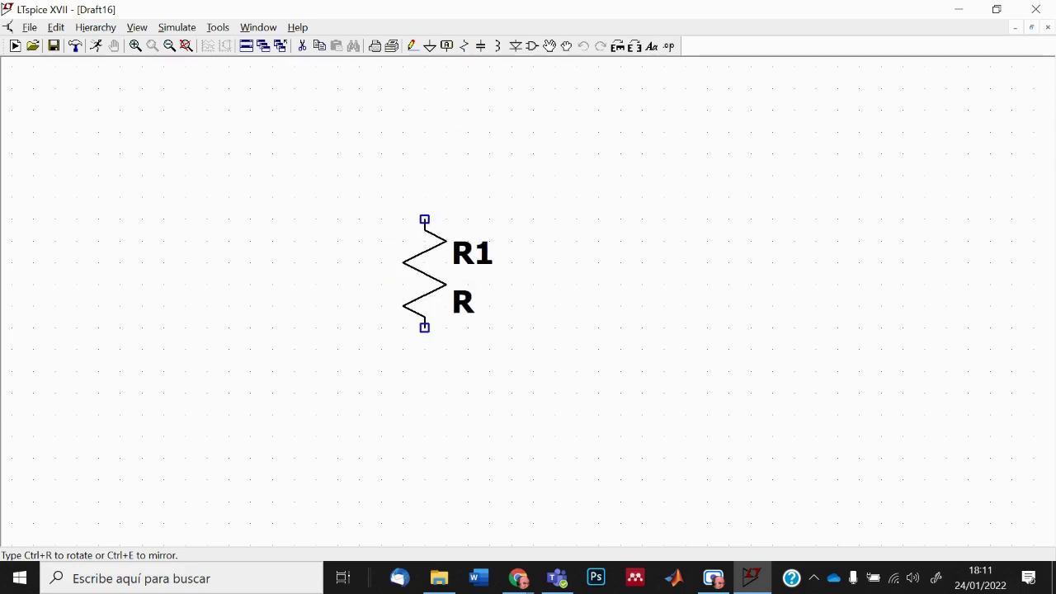
{"action": "key", "text": "ctrl+r"}
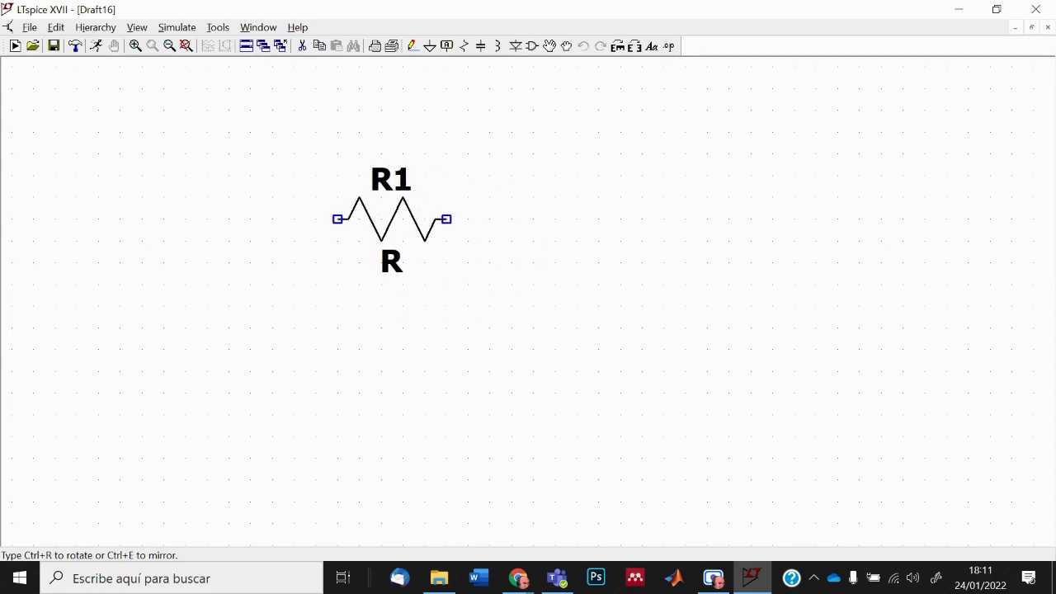
{"action": "left_click", "coordinate": [392, 219]}
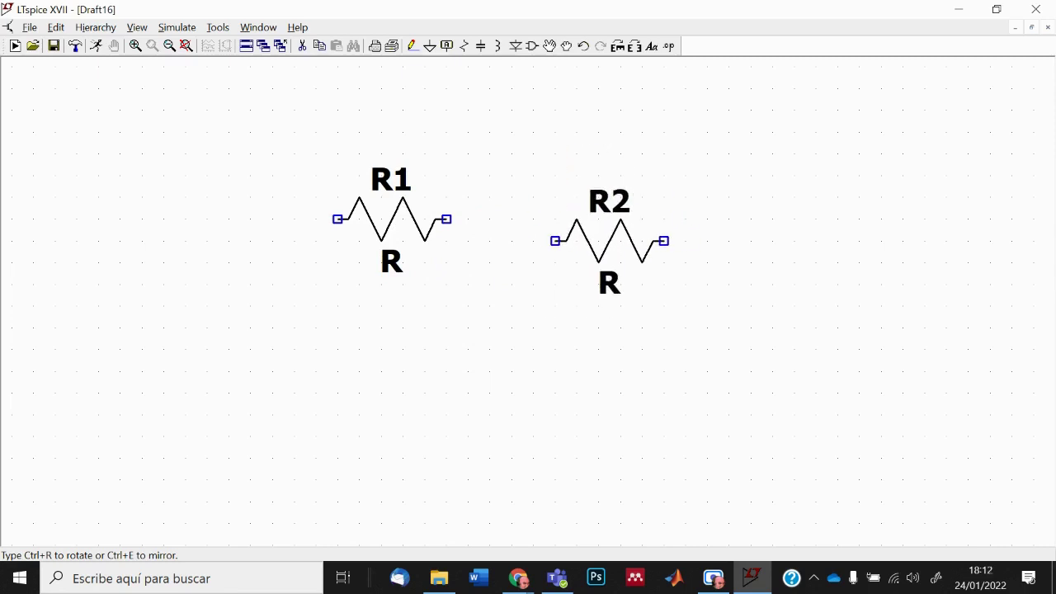
{"action": "key", "text": "ctrl+r"}
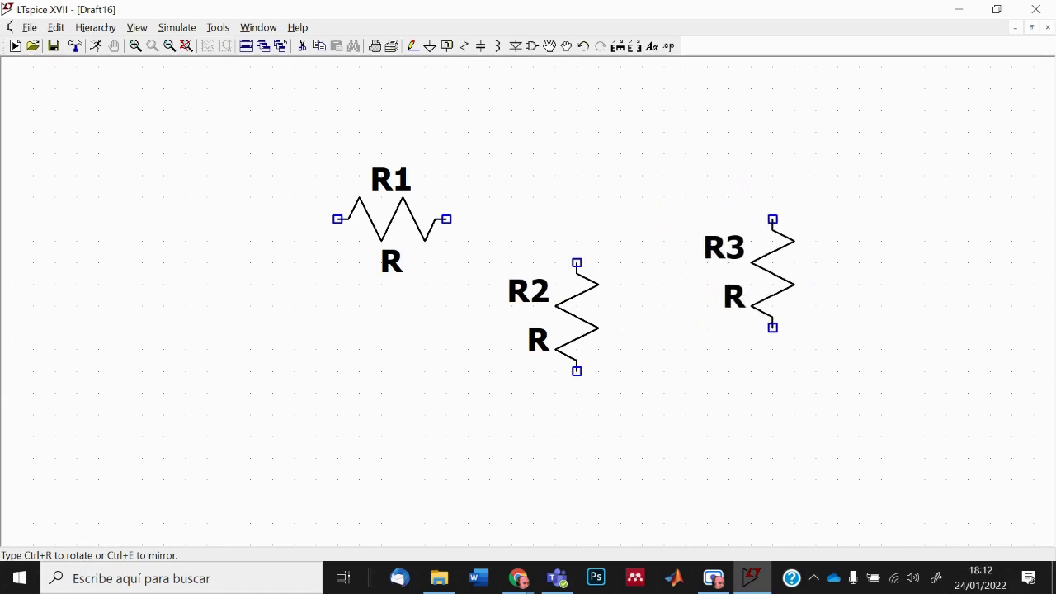
{"action": "key", "text": "Escape"}
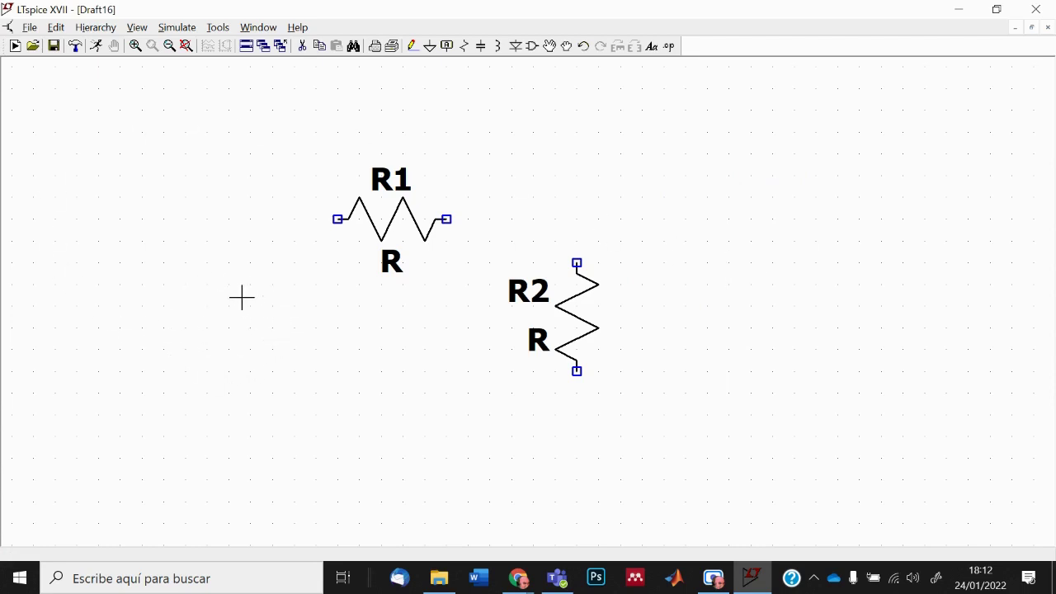
Find the voltage source by searching 'vol' and place V1 left of R1.
{"action": "left_click", "coordinate": [532, 47]}
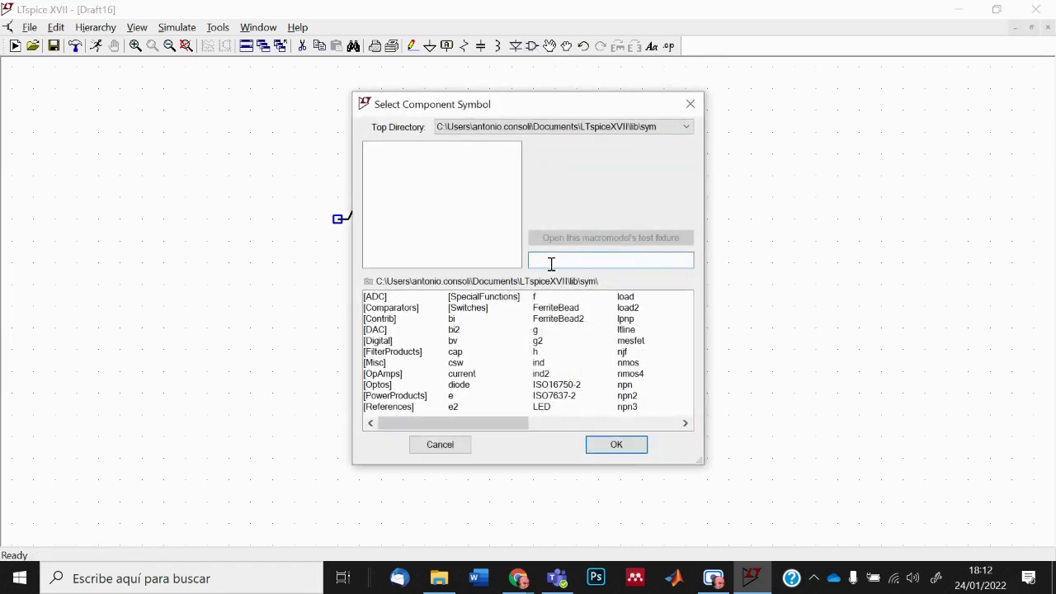
{"action": "type", "text": "volt"}
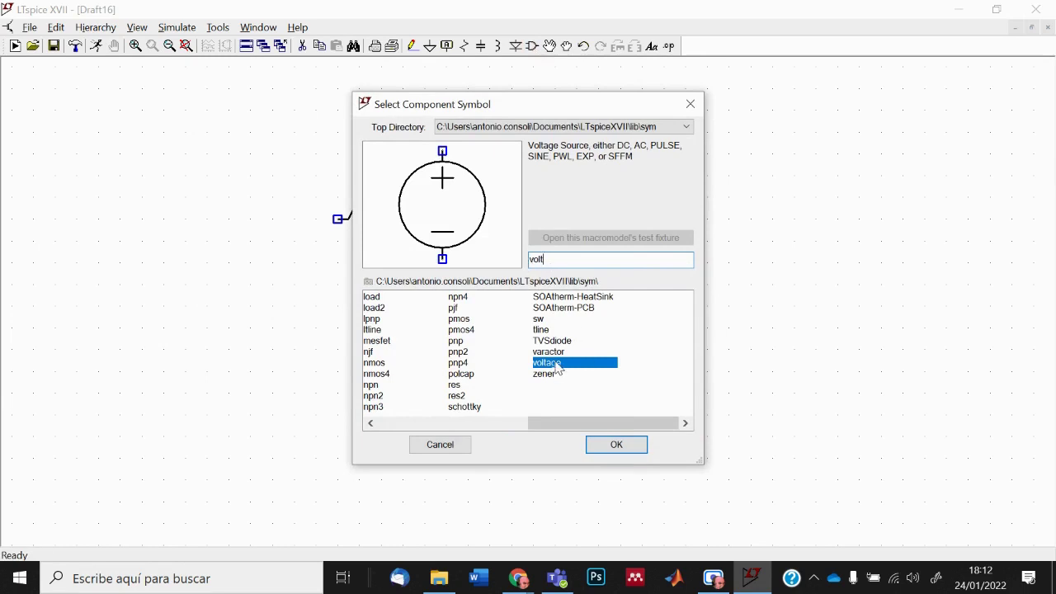
{"action": "left_click", "coordinate": [557, 363]}
{"action": "left_click", "coordinate": [616, 444]}
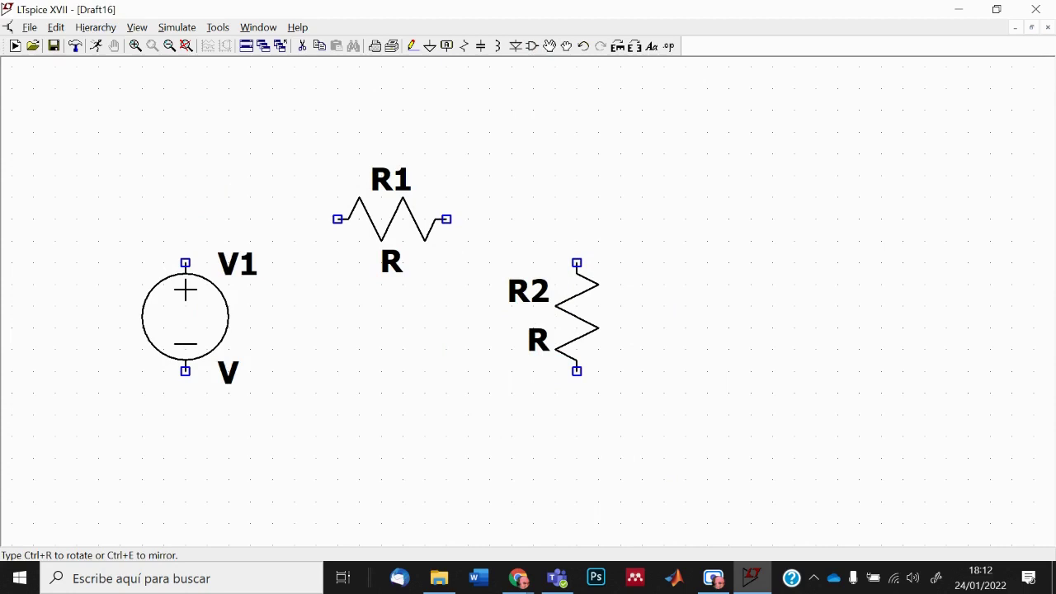
{"action": "left_click", "coordinate": [185, 317]}
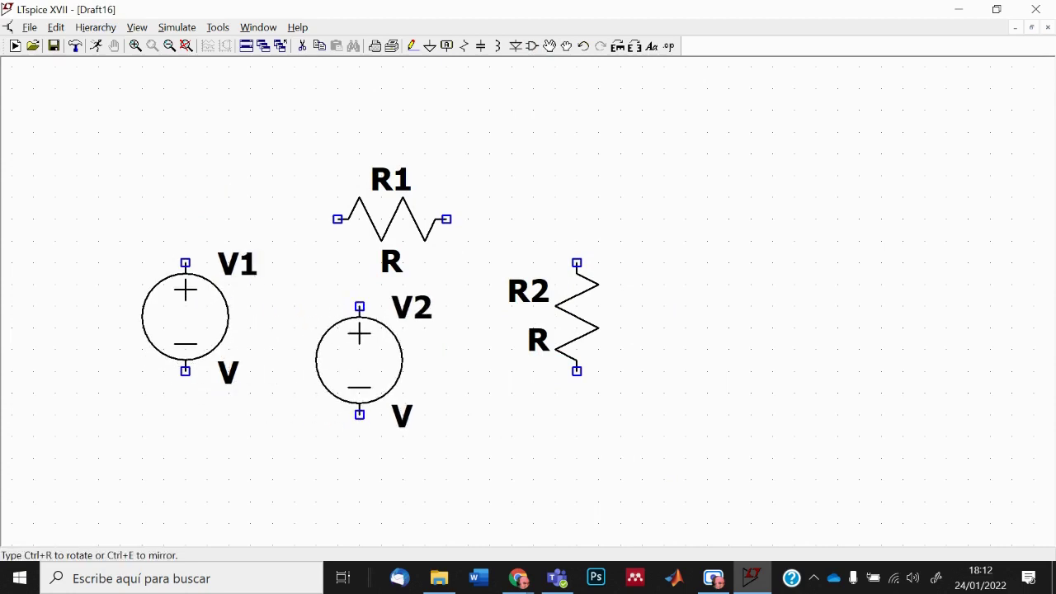
{"action": "key", "text": "Escape"}
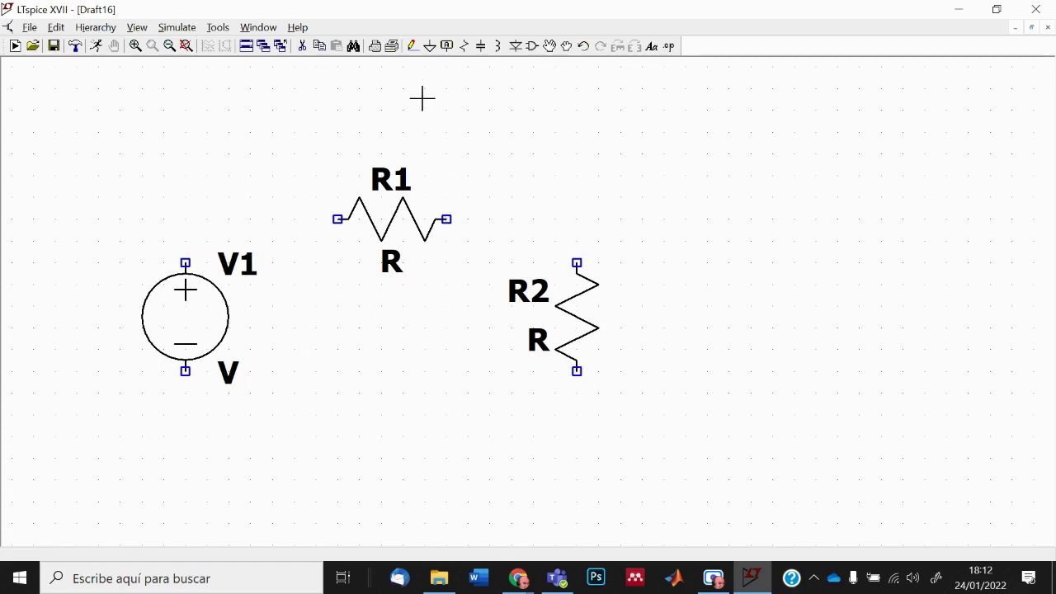
Wire V1's top to R1, R1 to R2's top, and R2's bottom back to V1's bottom.
{"action": "left_click", "coordinate": [413, 47]}
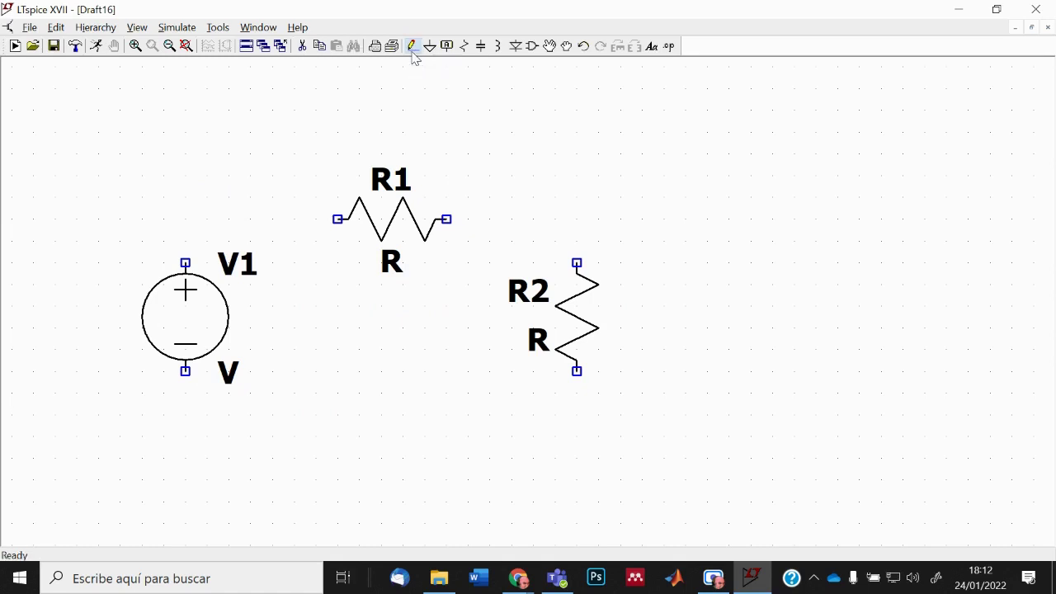
{"action": "left_click", "coordinate": [185, 262]}
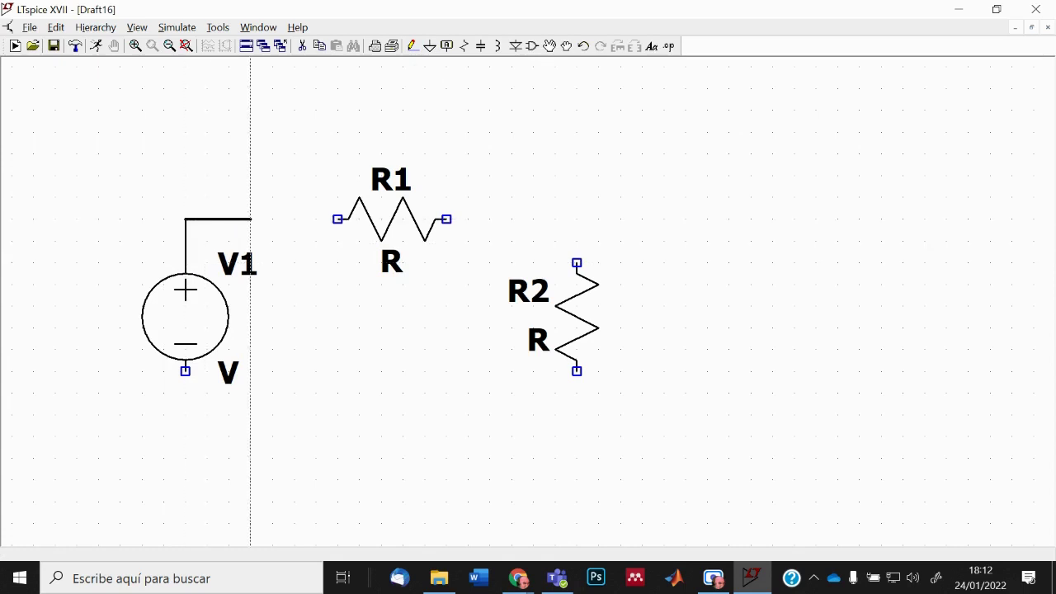
{"action": "left_click", "coordinate": [337, 219]}
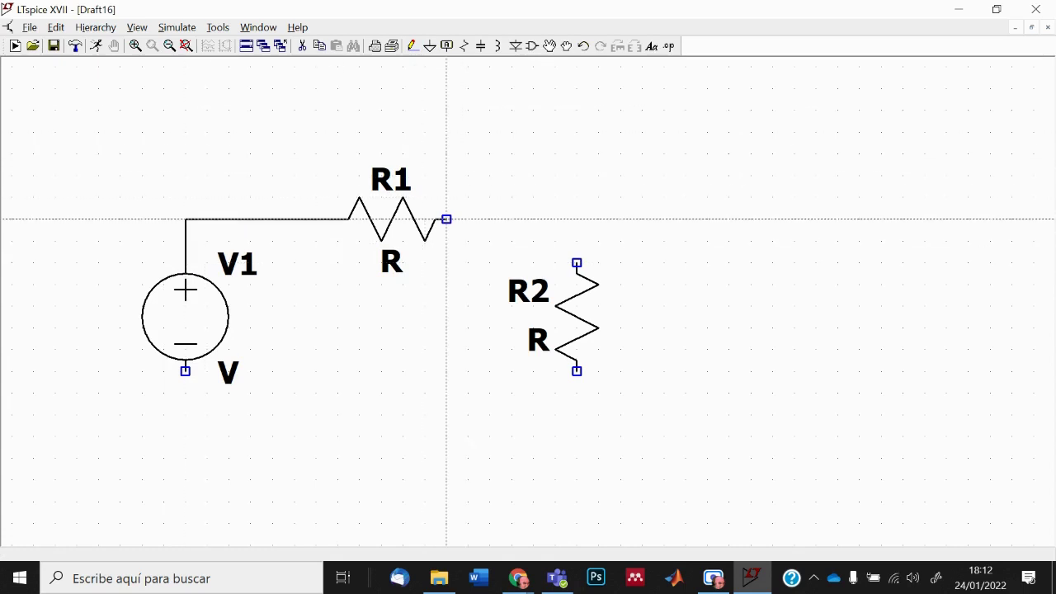
{"action": "left_click", "coordinate": [447, 219]}
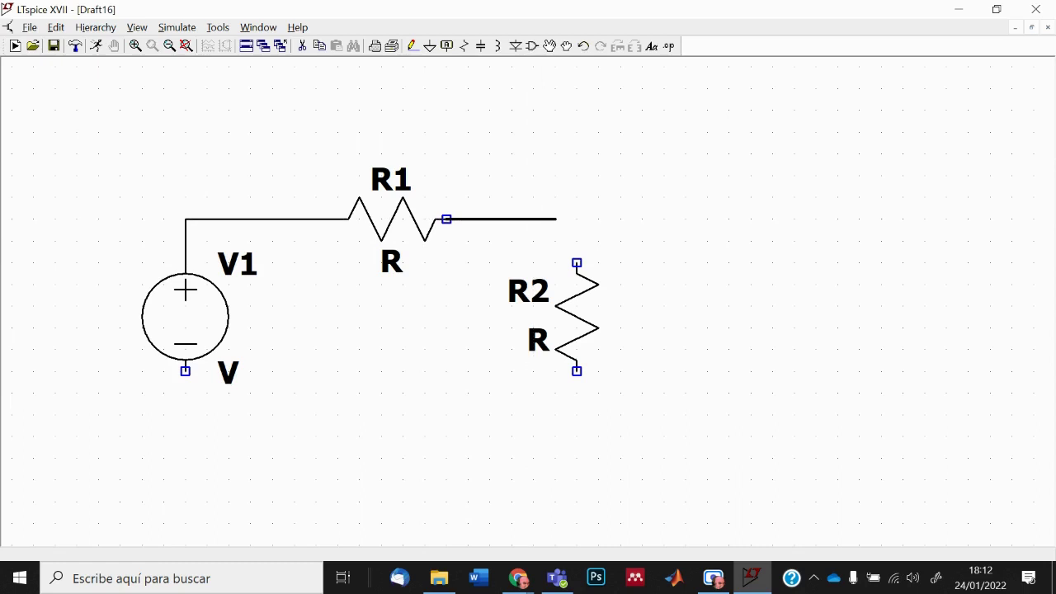
{"action": "left_click", "coordinate": [576, 219]}
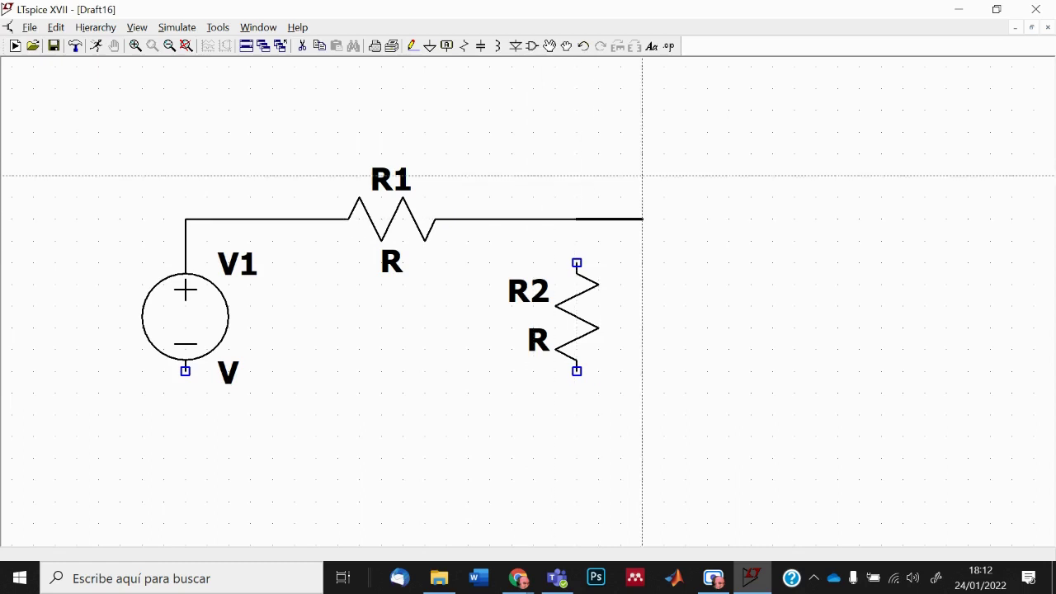
{"action": "left_click", "coordinate": [577, 262]}
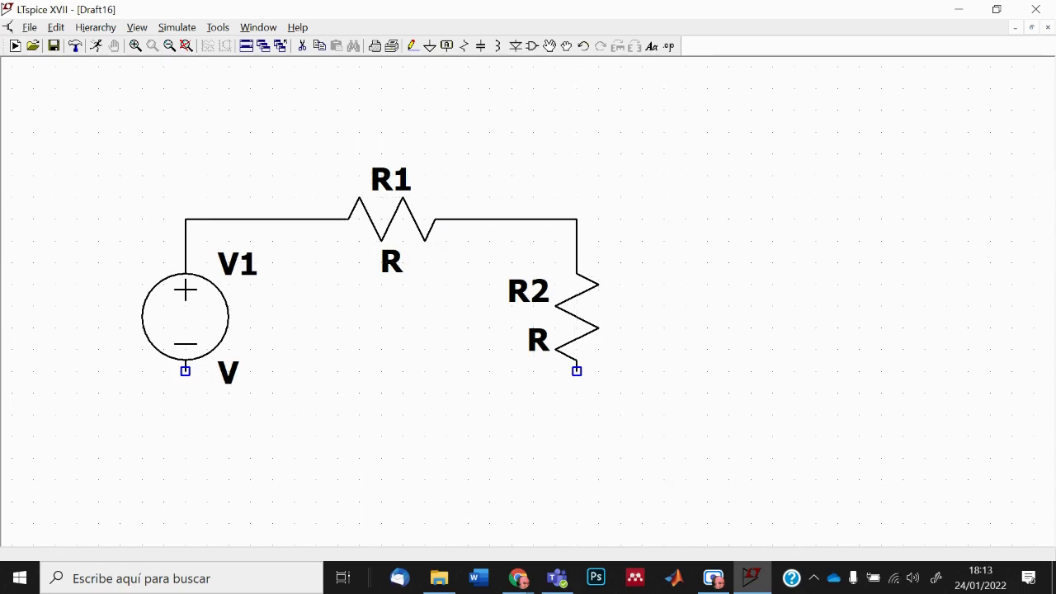
{"action": "left_click", "coordinate": [577, 370]}
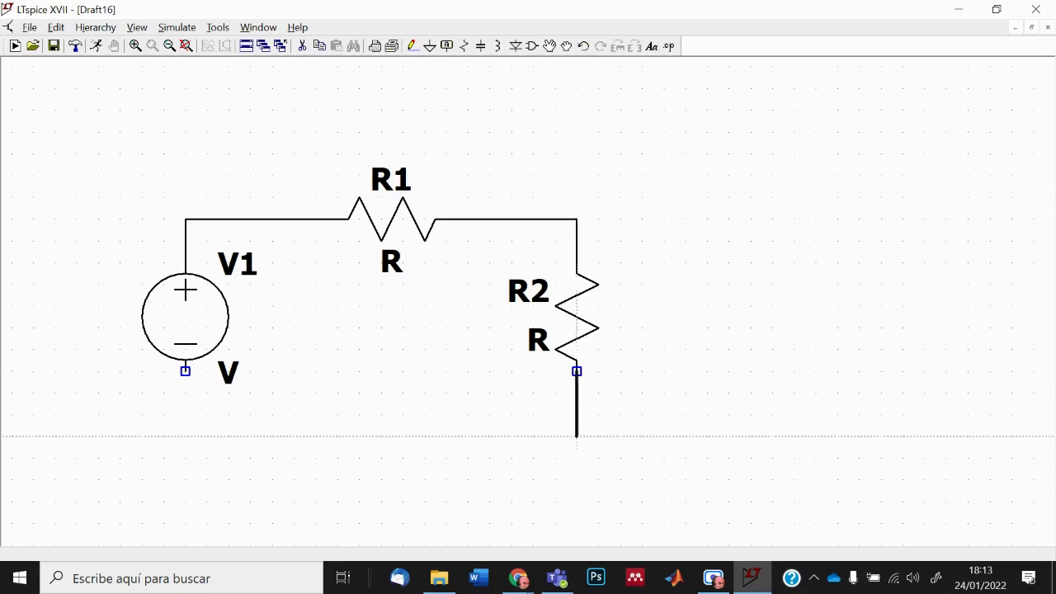
{"action": "left_click", "coordinate": [185, 436]}
{"action": "left_click", "coordinate": [185, 371]}
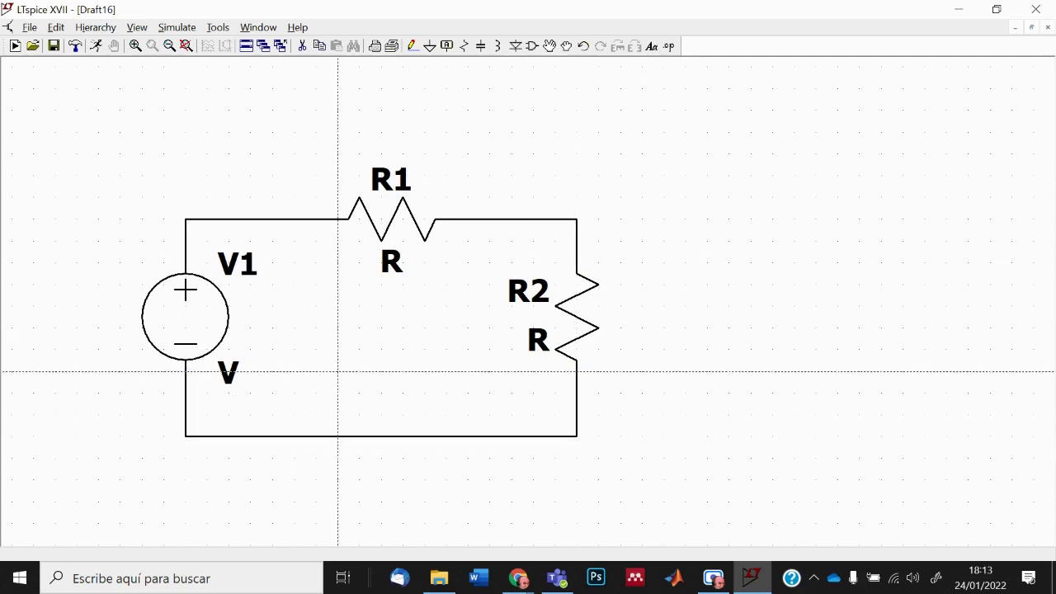
{"action": "key", "text": "Escape"}
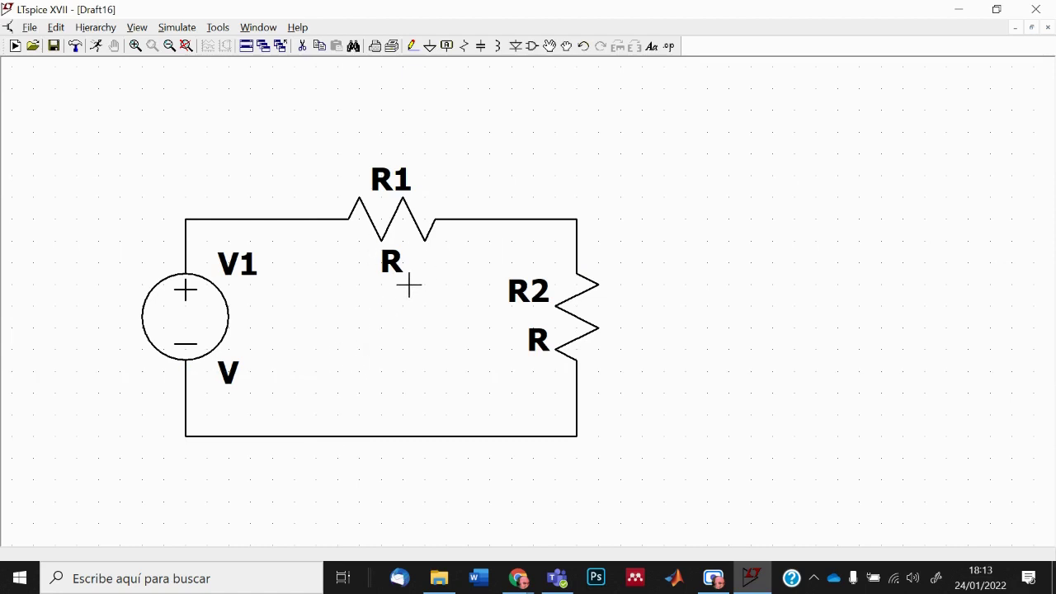
Place a GND symbol below V1 and wire it to the bottom-left node.
{"action": "left_click", "coordinate": [429, 49]}
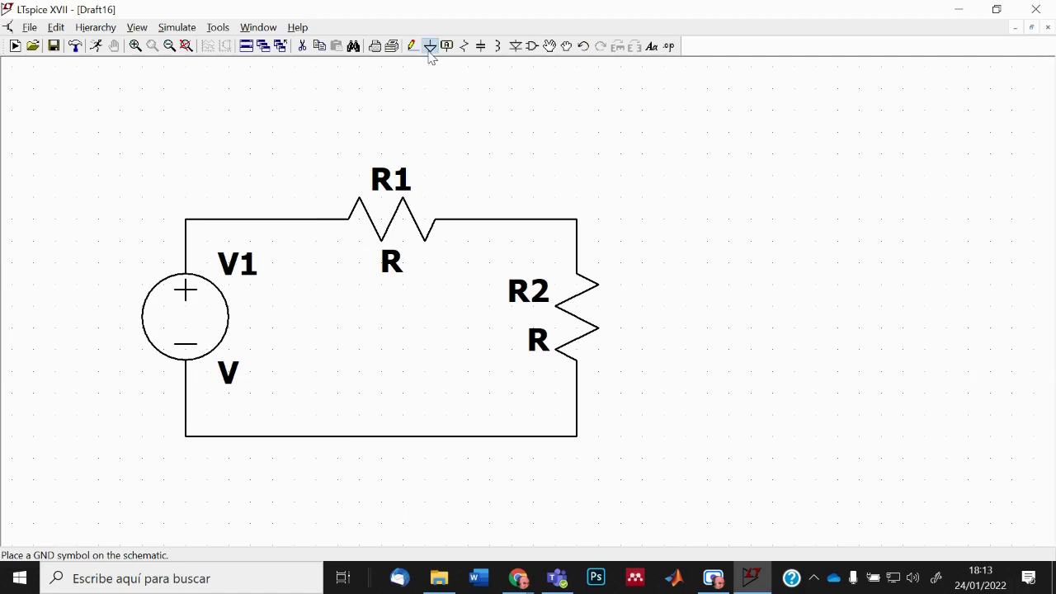
{"action": "left_click", "coordinate": [185, 402]}
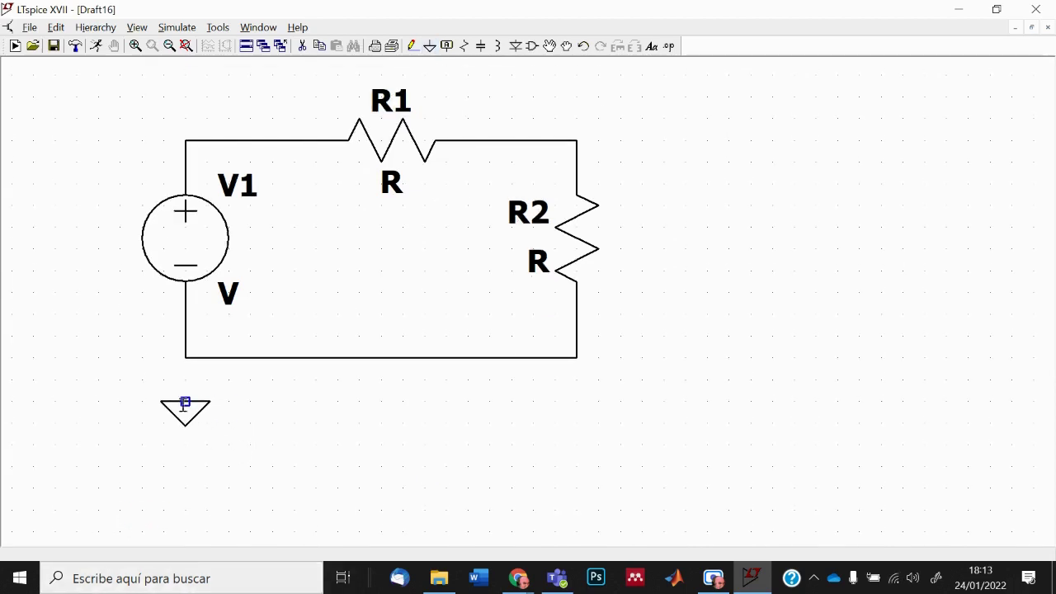
{"action": "key", "text": "Escape"}
{"action": "left_click", "coordinate": [411, 47]}
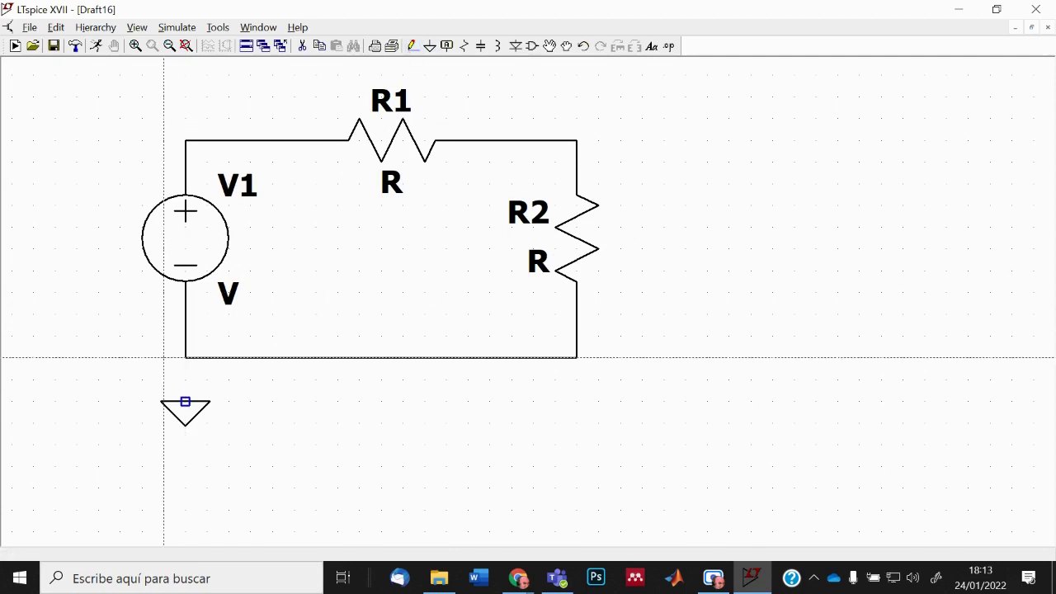
{"action": "left_click", "coordinate": [185, 358]}
{"action": "left_click", "coordinate": [184, 402]}
{"action": "key", "text": "Escape"}
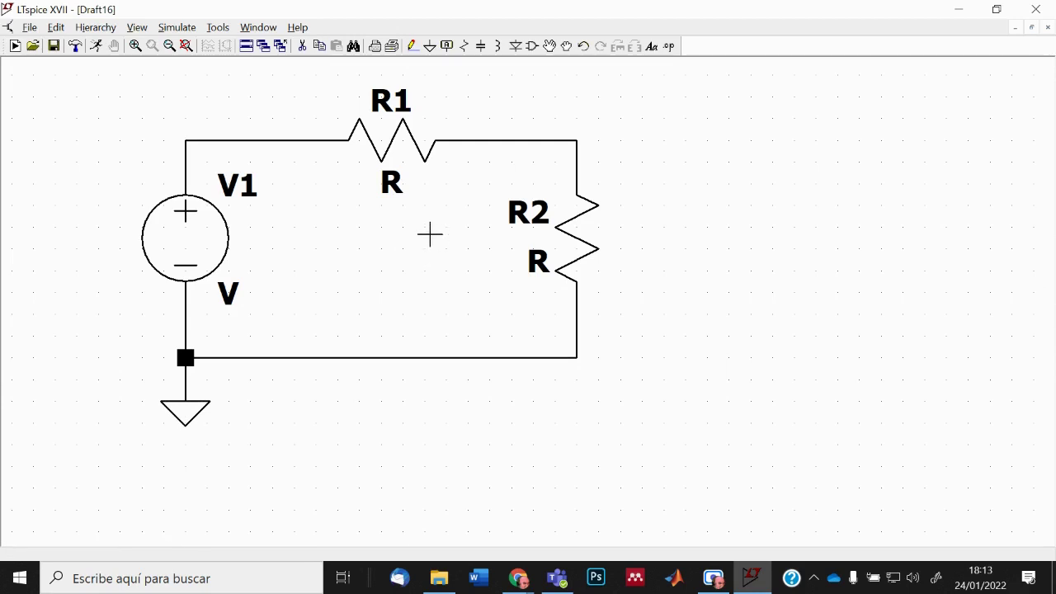
{"action": "left_click_drag", "start_coordinate": [394, 226], "coordinate": [413, 299]}
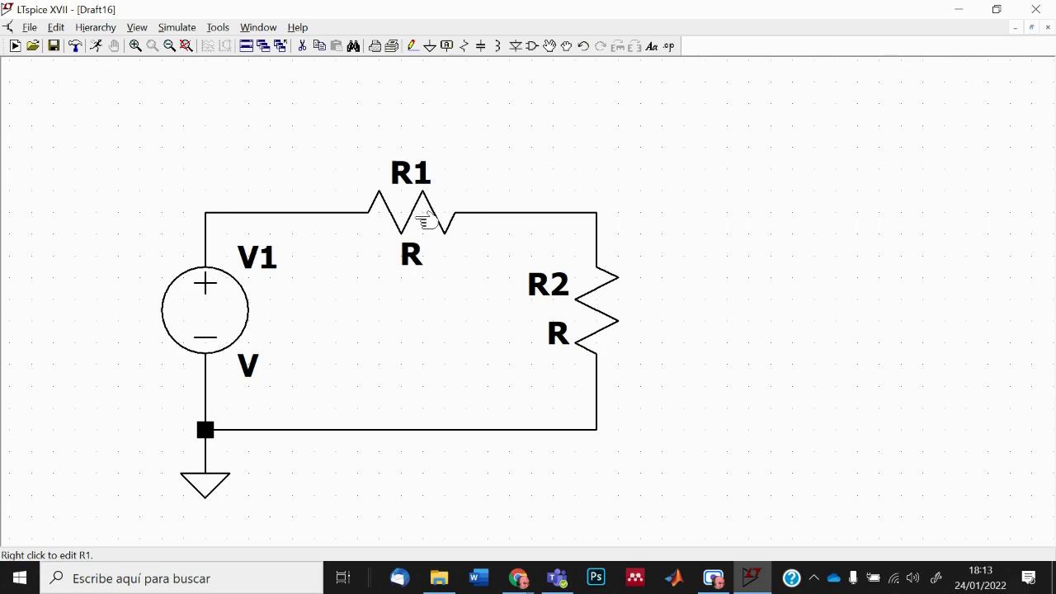
Set the resistance of both R1 and R2 to 1k.
{"action": "right_click", "coordinate": [419, 217]}
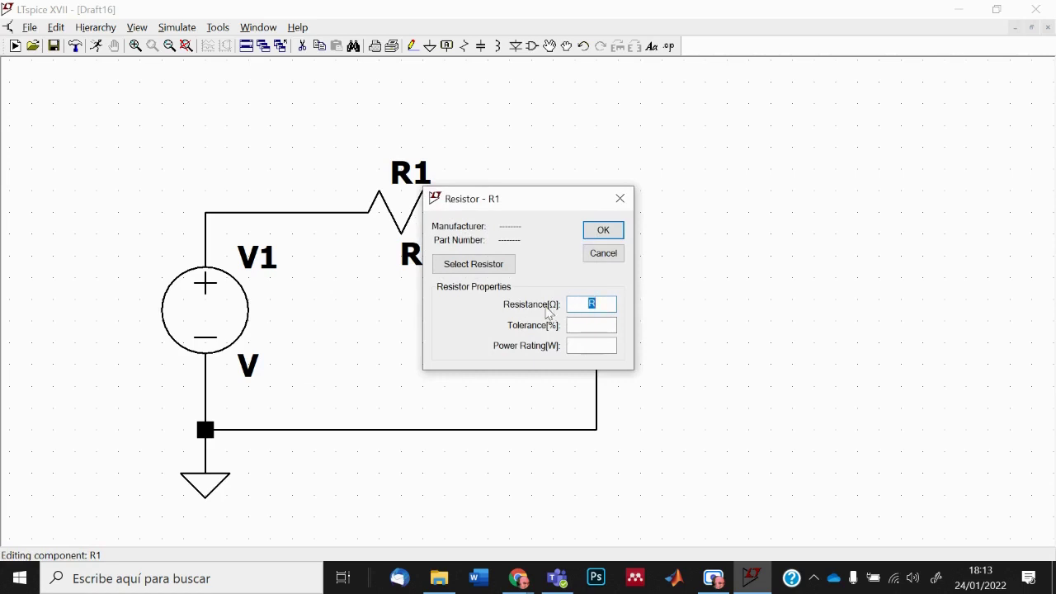
{"action": "left_click", "coordinate": [592, 305]}
{"action": "type", "text": "1"}
{"action": "type", "text": "000"}
{"action": "left_click", "coordinate": [608, 233]}
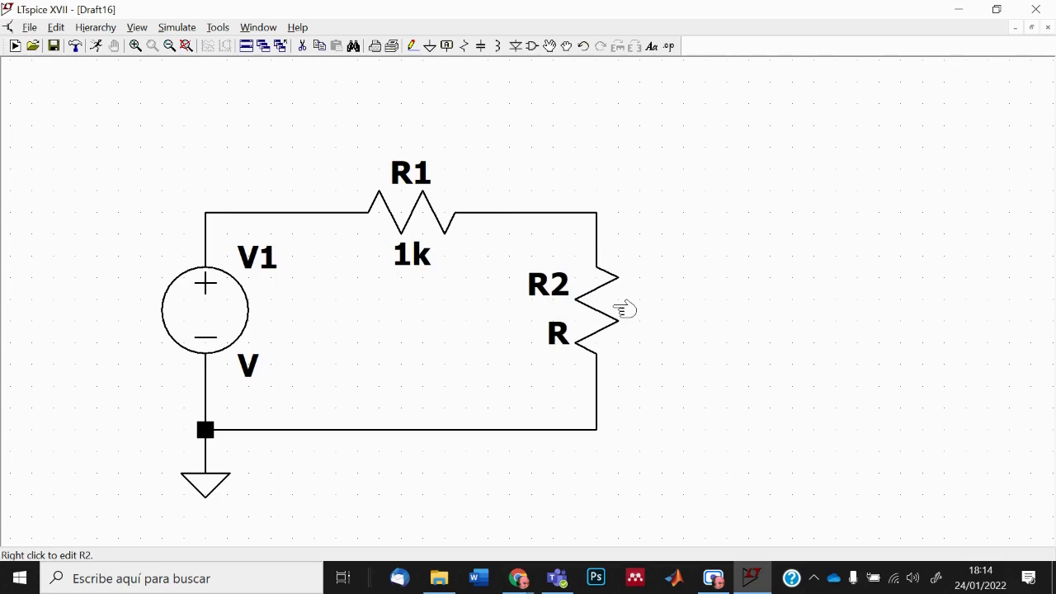
{"action": "right_click", "coordinate": [625, 309]}
{"action": "type", "text": "1k"}
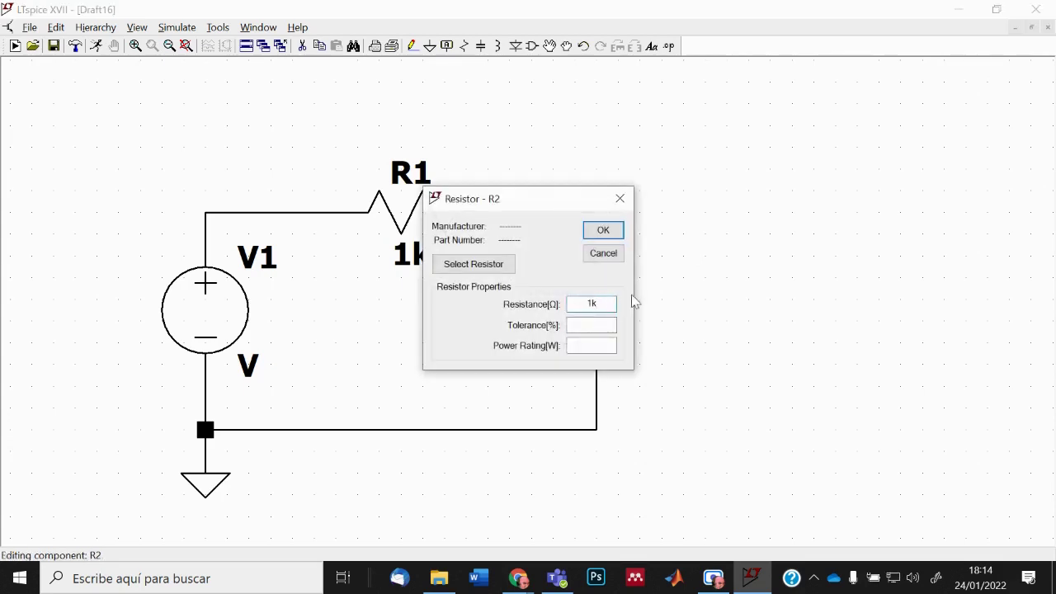
{"action": "left_click", "coordinate": [603, 230]}
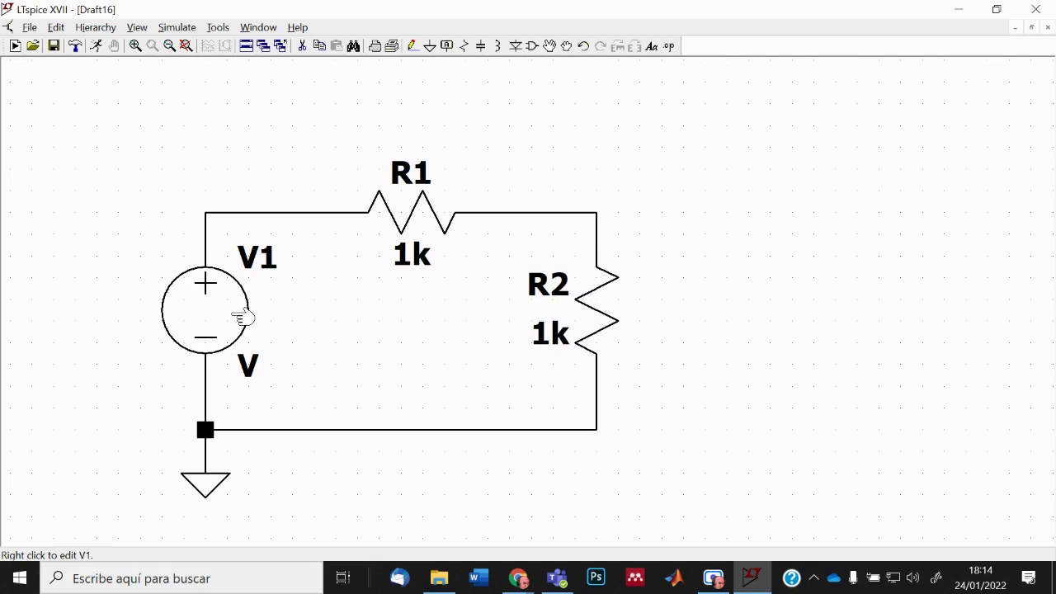
Set V1's DC value to 0 V.
{"action": "right_click", "coordinate": [243, 318]}
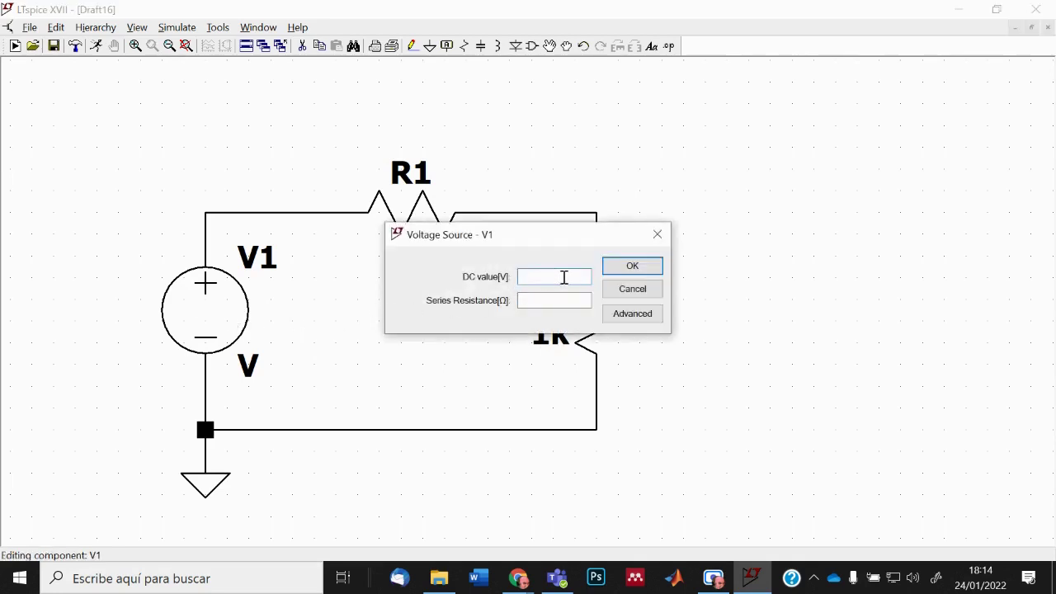
{"action": "type", "text": "0"}
{"action": "left_click", "coordinate": [619, 267]}
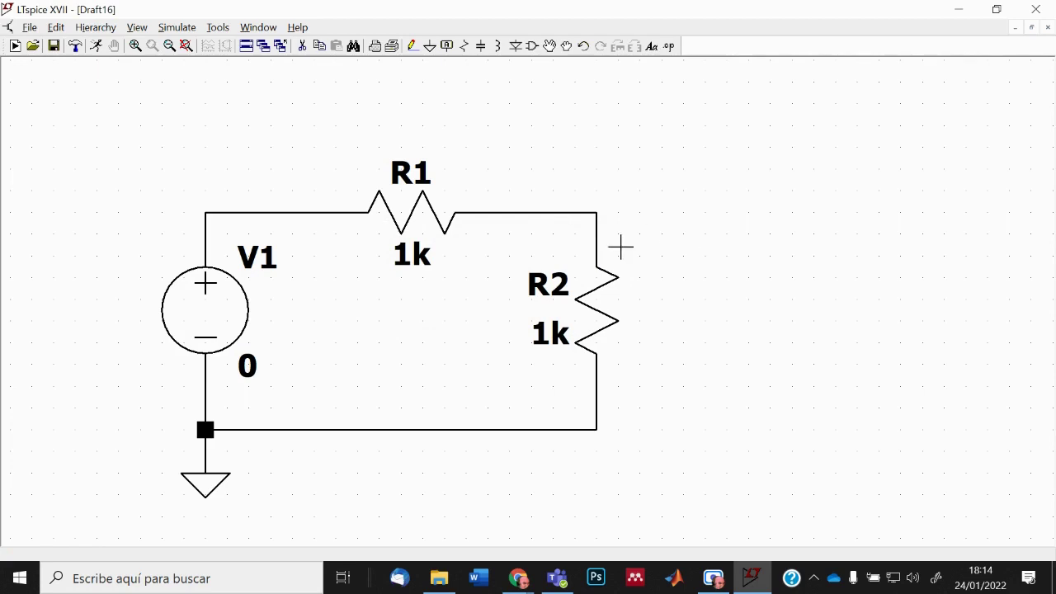
Save the schematic as Draft16.asc using Save As, keeping the name Draft16.
{"action": "left_click", "coordinate": [29, 27]}
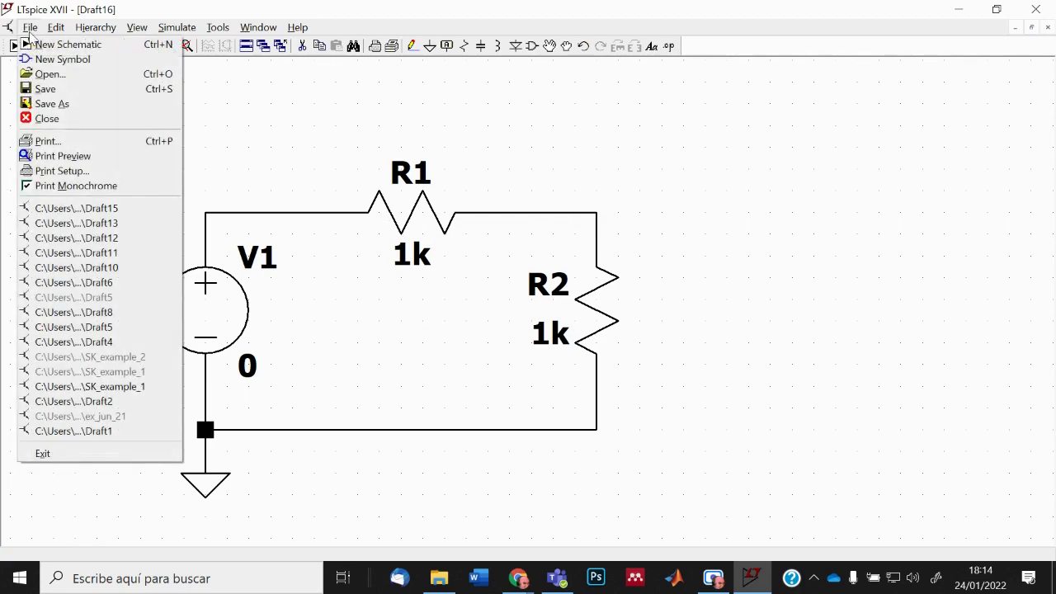
{"action": "left_click", "coordinate": [59, 104]}
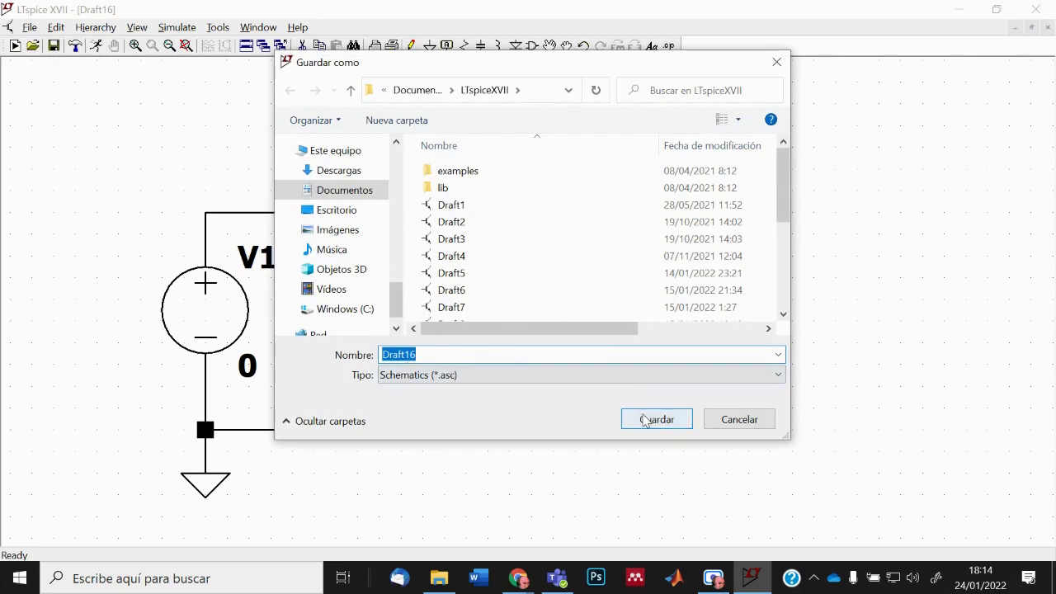
{"action": "left_click", "coordinate": [652, 419]}
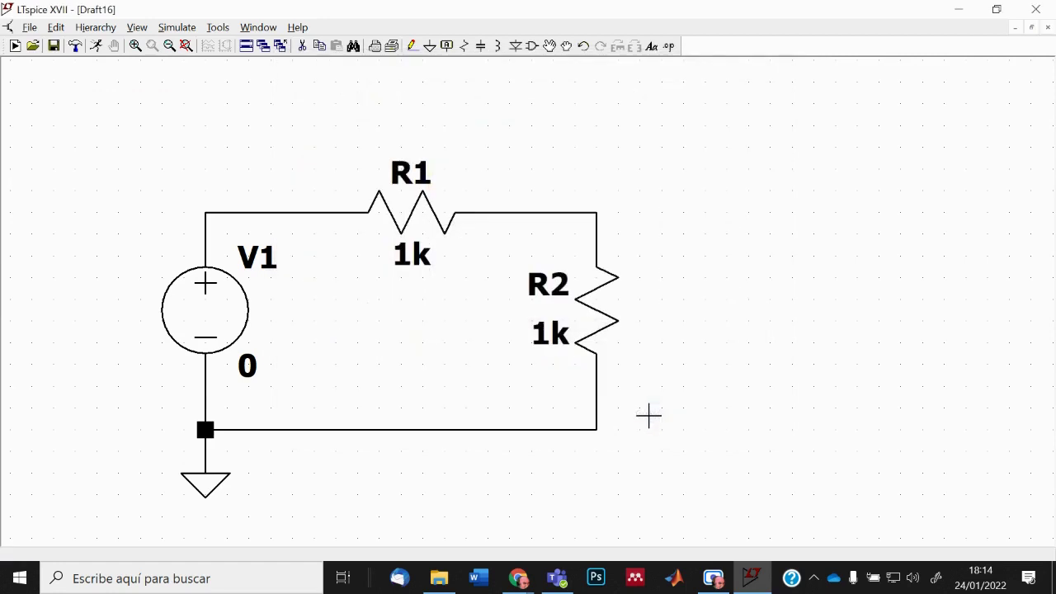